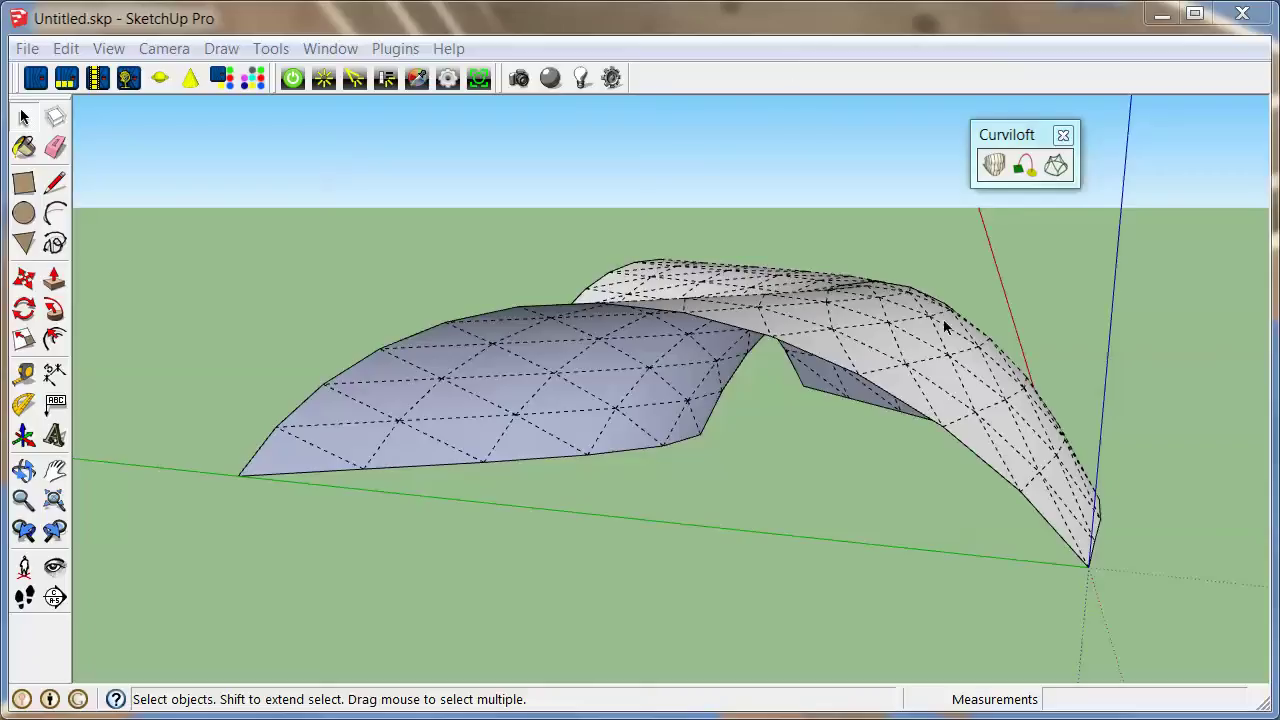
# Orbit around the SketchUp dome from several angles, selecting its curved arch edge.
pyautogui.moveTo(943, 320); pyautogui.dragTo(731, 297, button='middle')
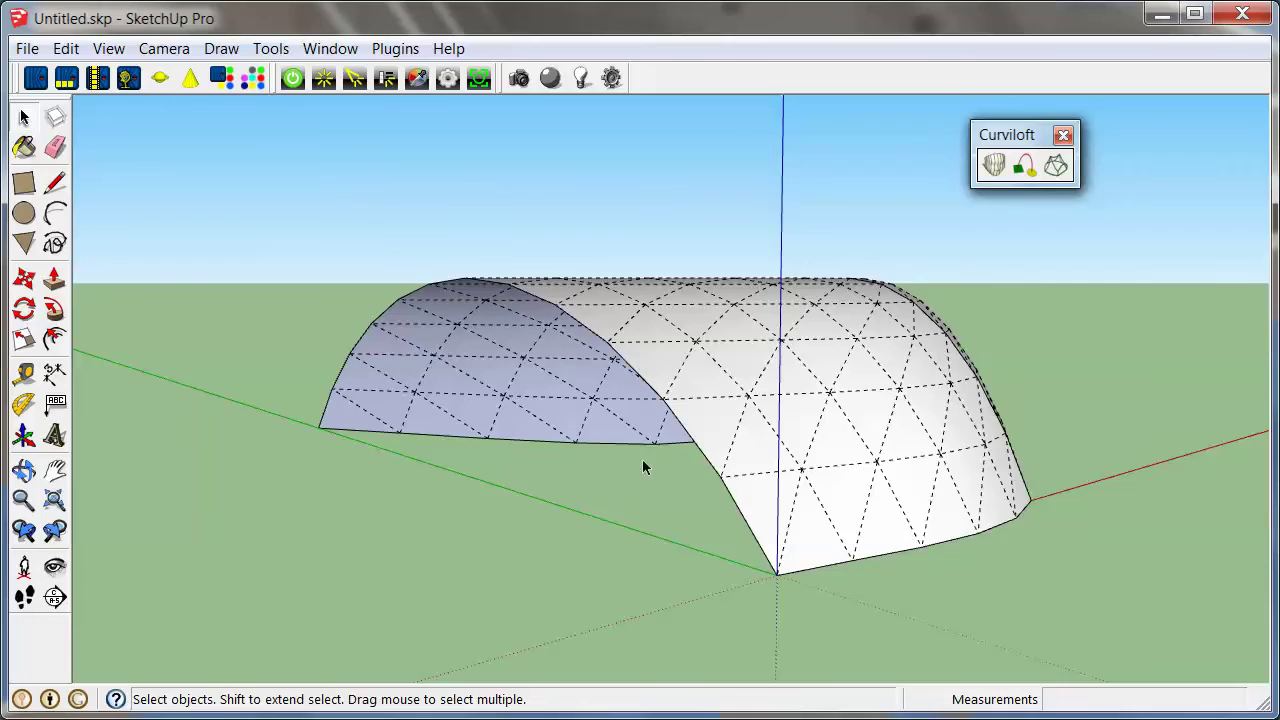
pyautogui.moveTo(571, 471)
pyautogui.mouseDown(button='middle')
pyautogui.moveTo(629, 400)
pyautogui.moveTo(697, 349)
pyautogui.moveTo(906, 483)
pyautogui.moveTo(1169, 529)
pyautogui.moveTo(699, 511)
pyautogui.moveTo(529, 476)
pyautogui.moveTo(545, 457)
pyautogui.moveTo(571, 464)
pyautogui.mouseUp(button='middle')
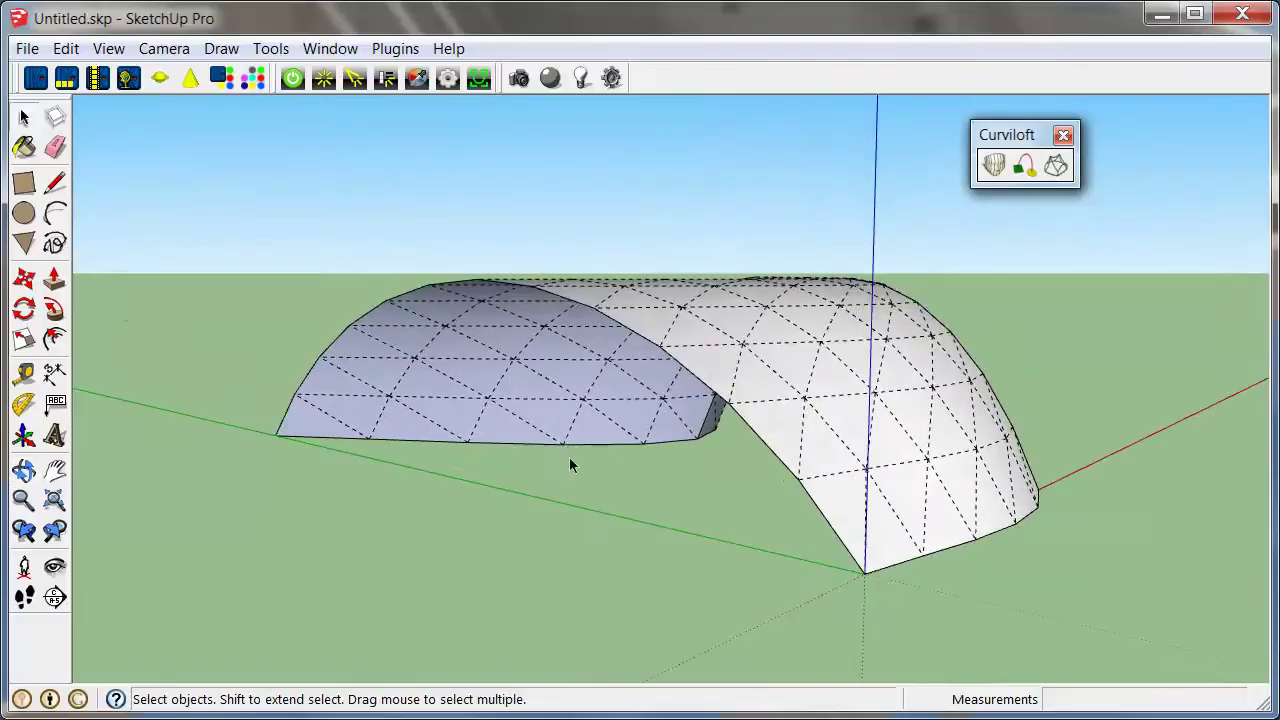
pyautogui.click(763, 442)
pyautogui.moveTo(455, 395); pyautogui.dragTo(530, 402, button='middle')
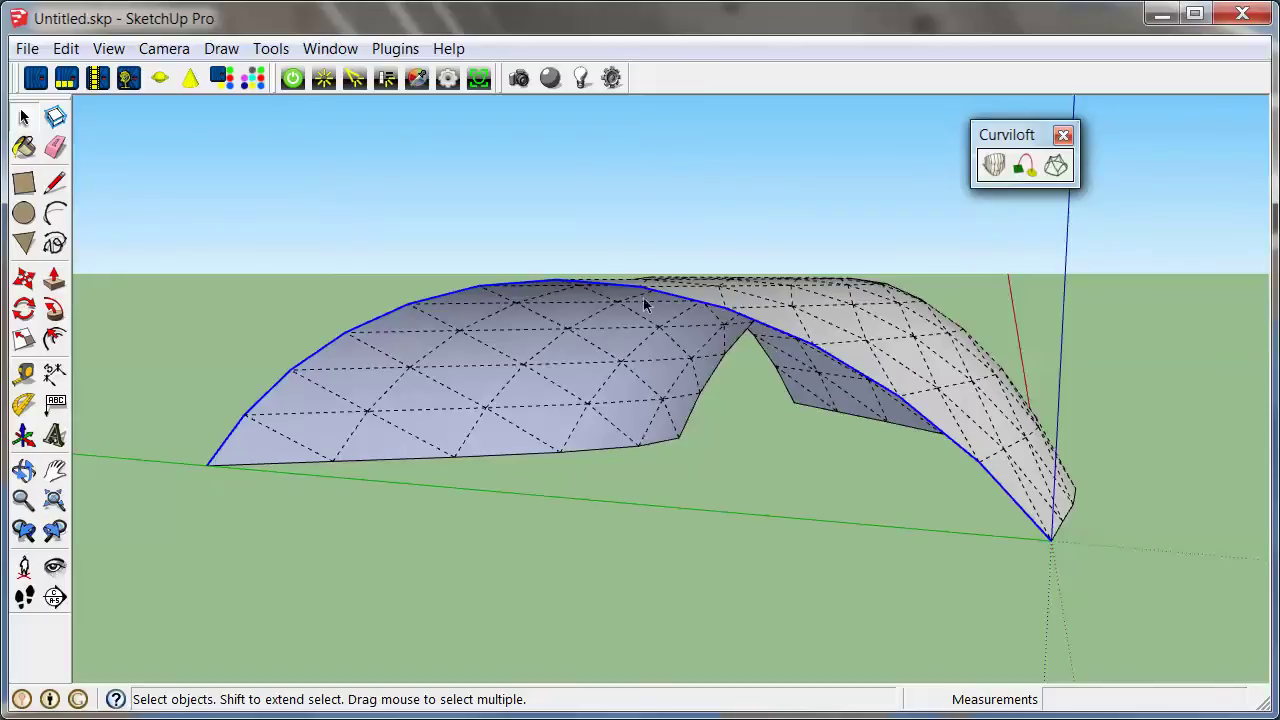
pyautogui.moveTo(954, 384); pyautogui.dragTo(793, 473, button='middle')
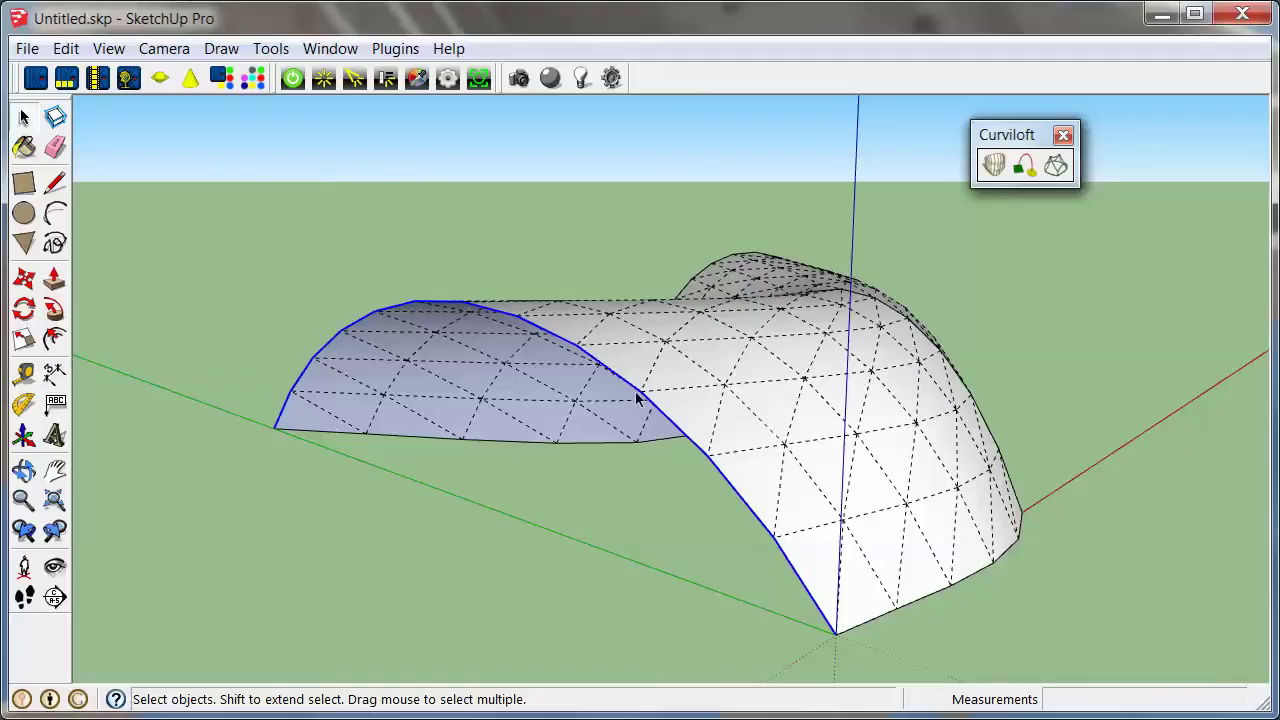
pyautogui.moveTo(757, 470); pyautogui.dragTo(668, 568, button='middle')
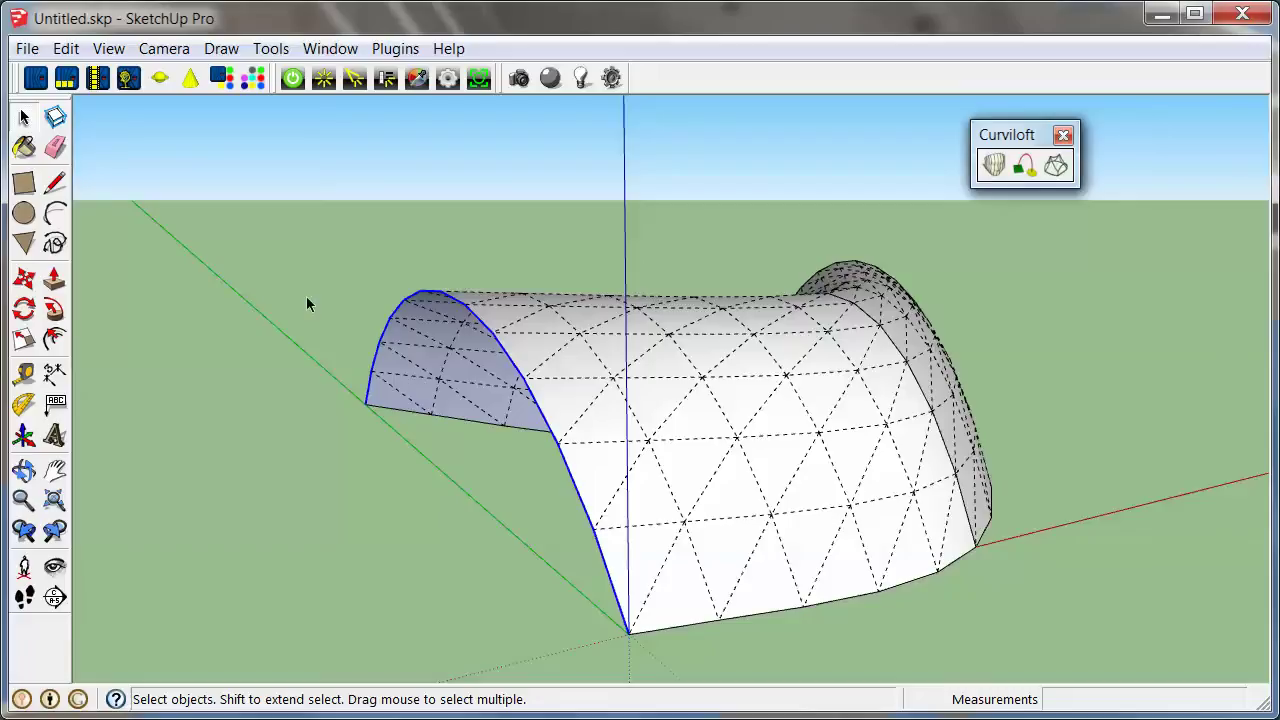
pyautogui.moveTo(306, 297); pyautogui.dragTo(383, 312, button='middle')
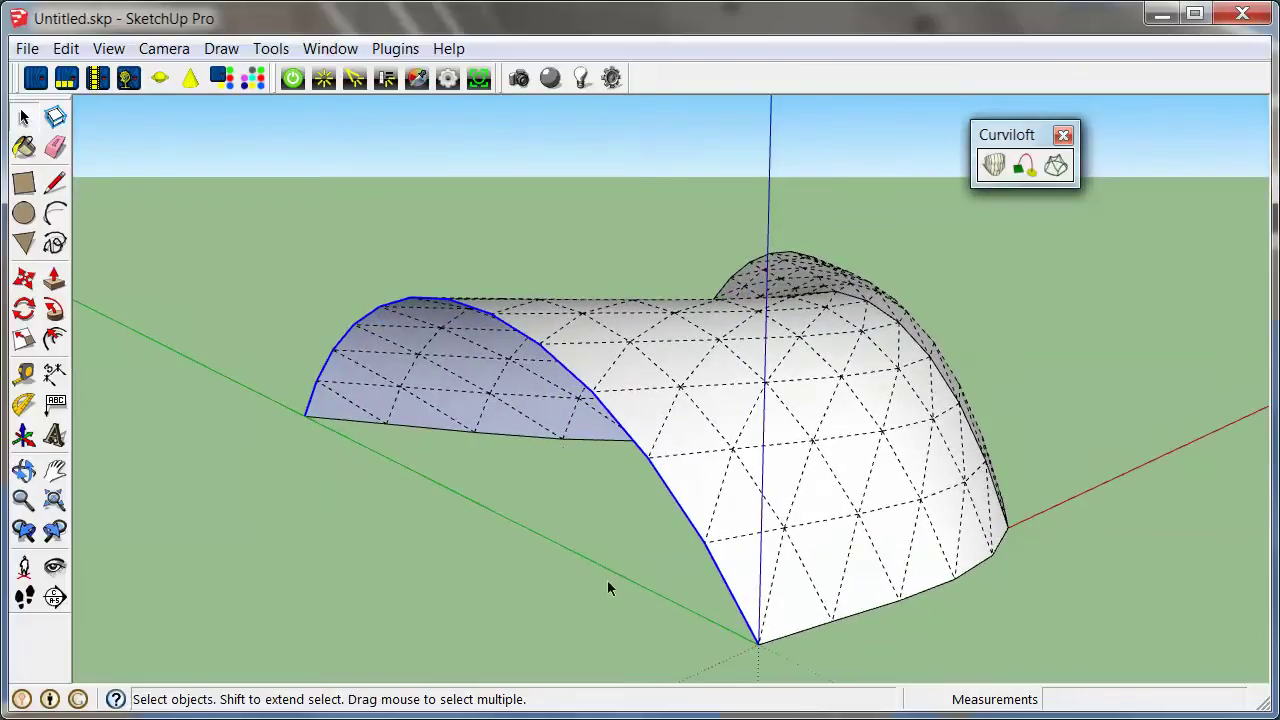
pyautogui.moveTo(607, 588); pyautogui.dragTo(740, 521, button='middle')
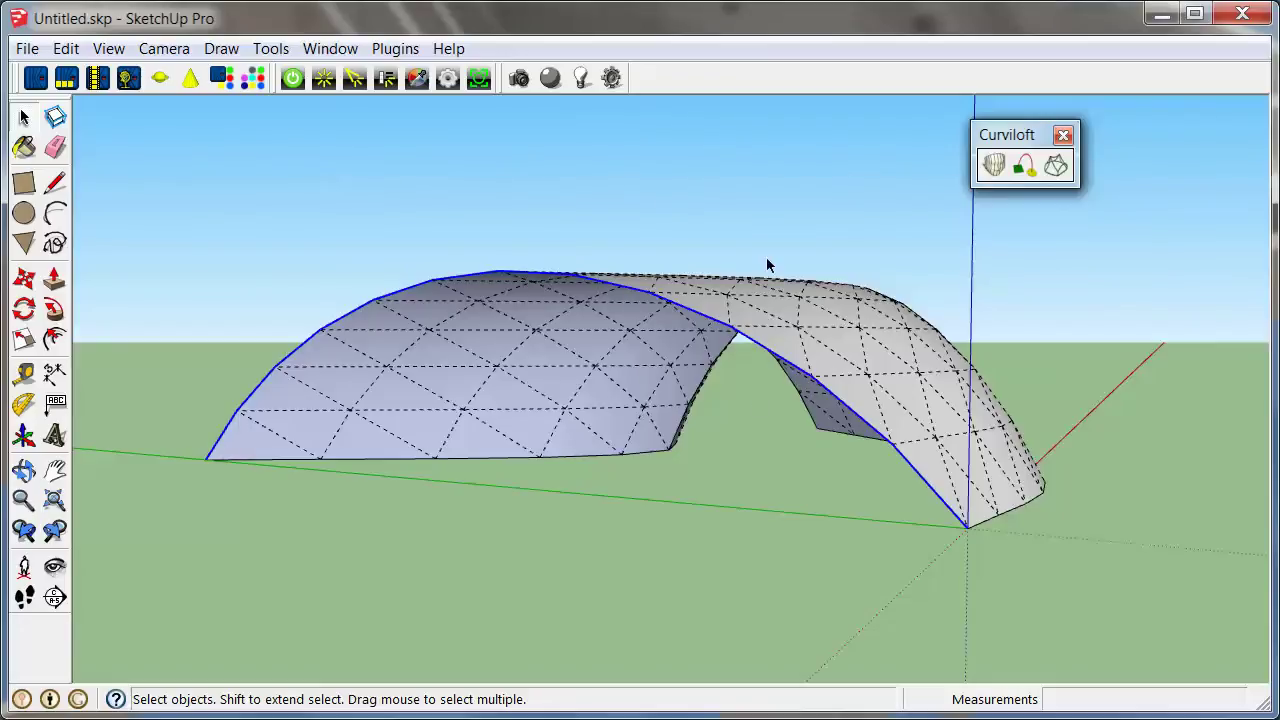
pyautogui.moveTo(843, 230); pyautogui.dragTo(465, 522, button='middle')
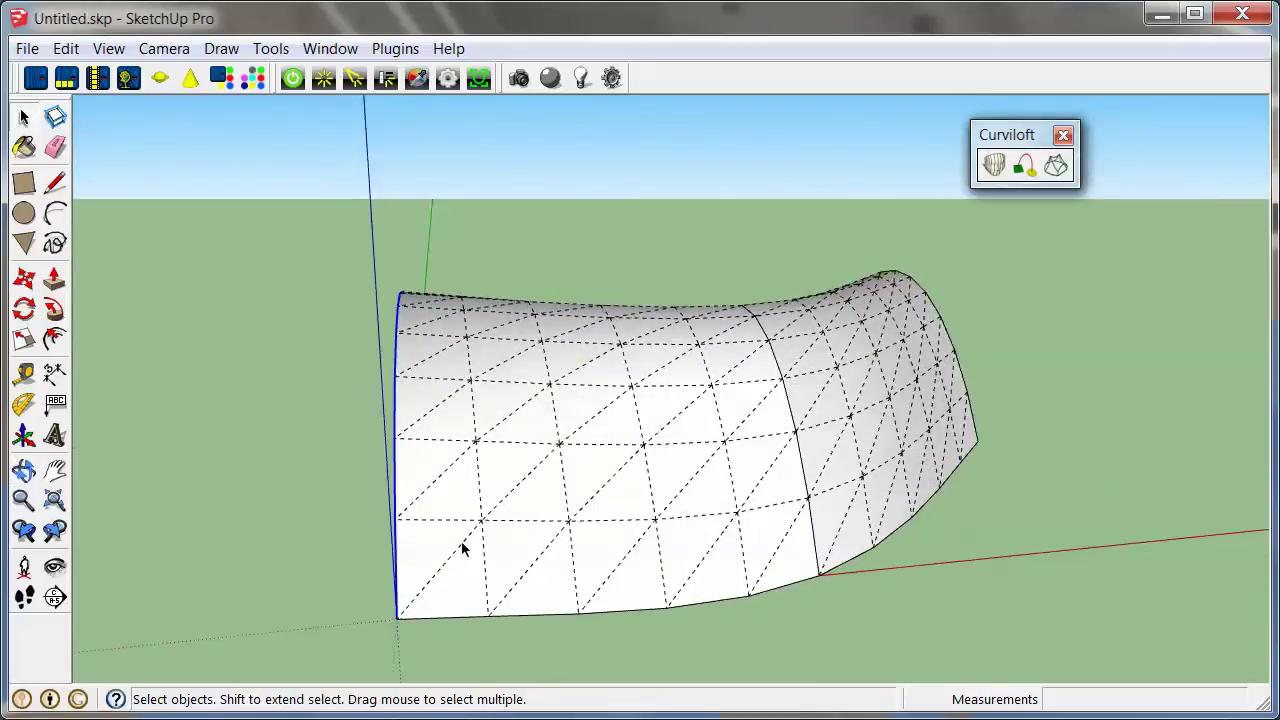
# Keep orbiting the vault, deselect the arch edges, and settle on a three-quarter view.
pyautogui.moveTo(831, 452); pyautogui.dragTo(442, 450, button='middle')
pyautogui.moveTo(826, 322); pyautogui.dragTo(775, 296, button='middle')
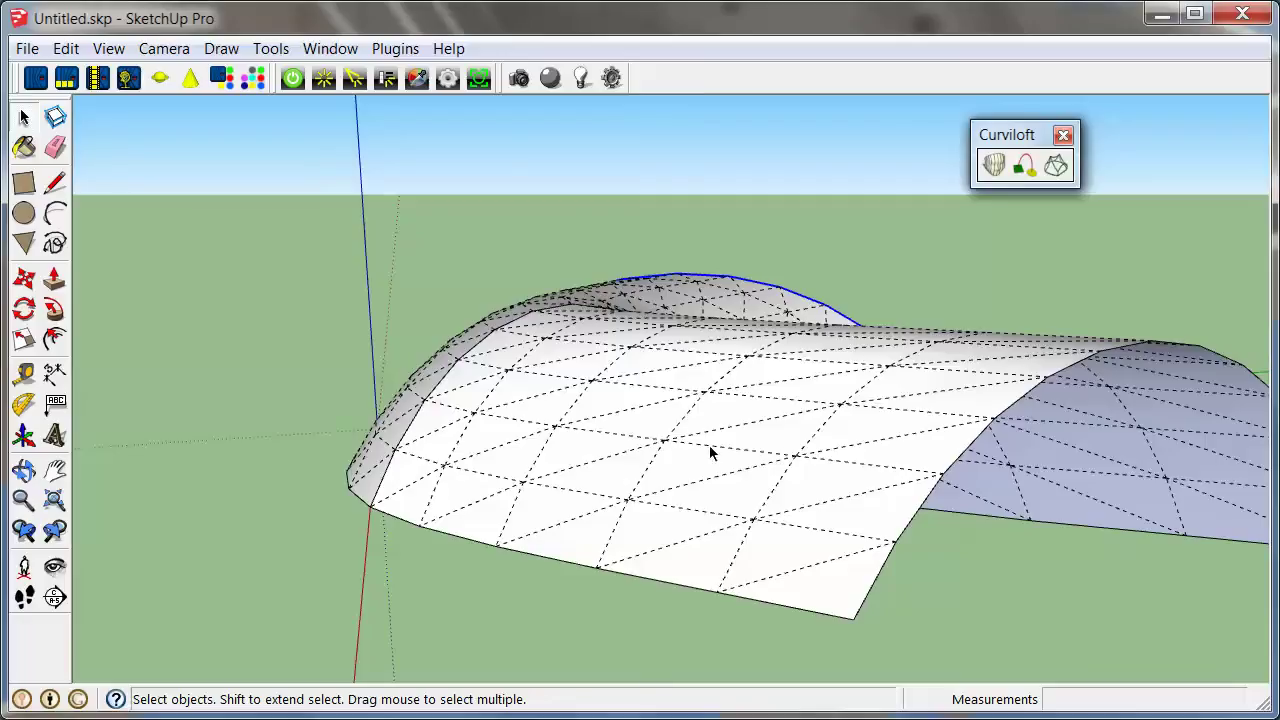
pyautogui.moveTo(296, 380); pyautogui.dragTo(943, 414, button='middle')
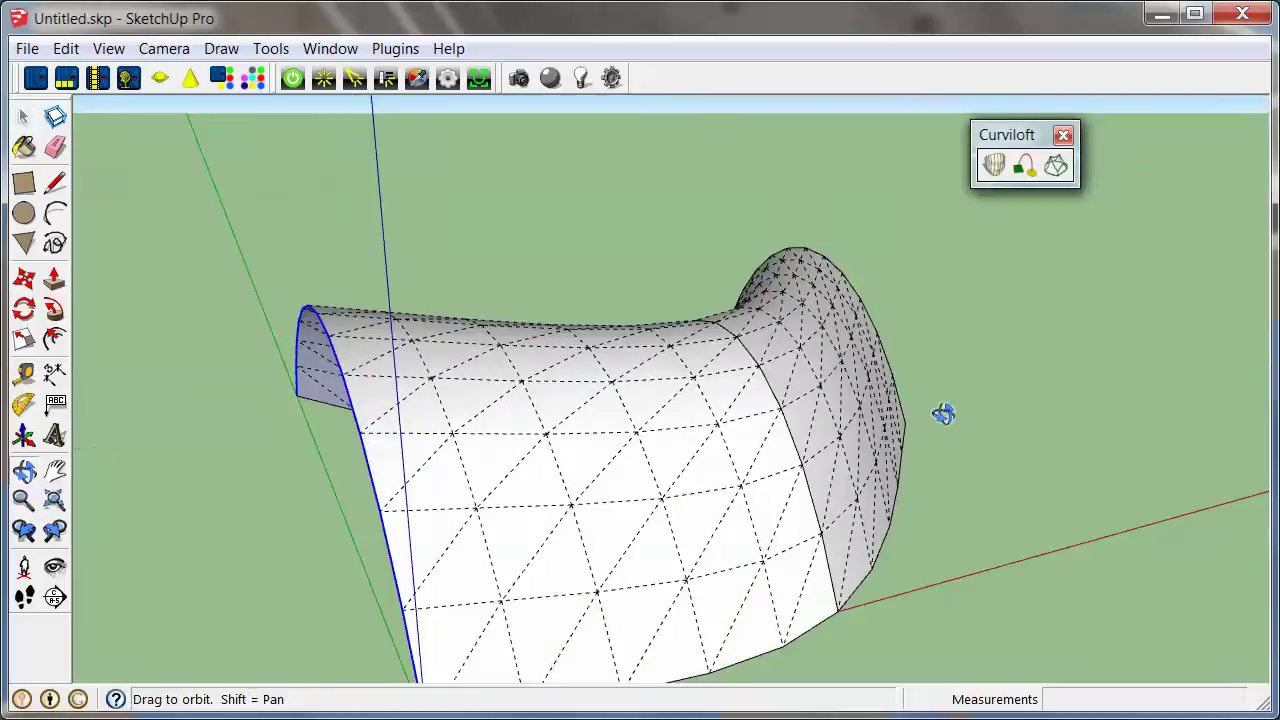
pyautogui.moveTo(546, 509); pyautogui.dragTo(727, 423, button='middle')
pyautogui.scroll(-3, 745, 423)
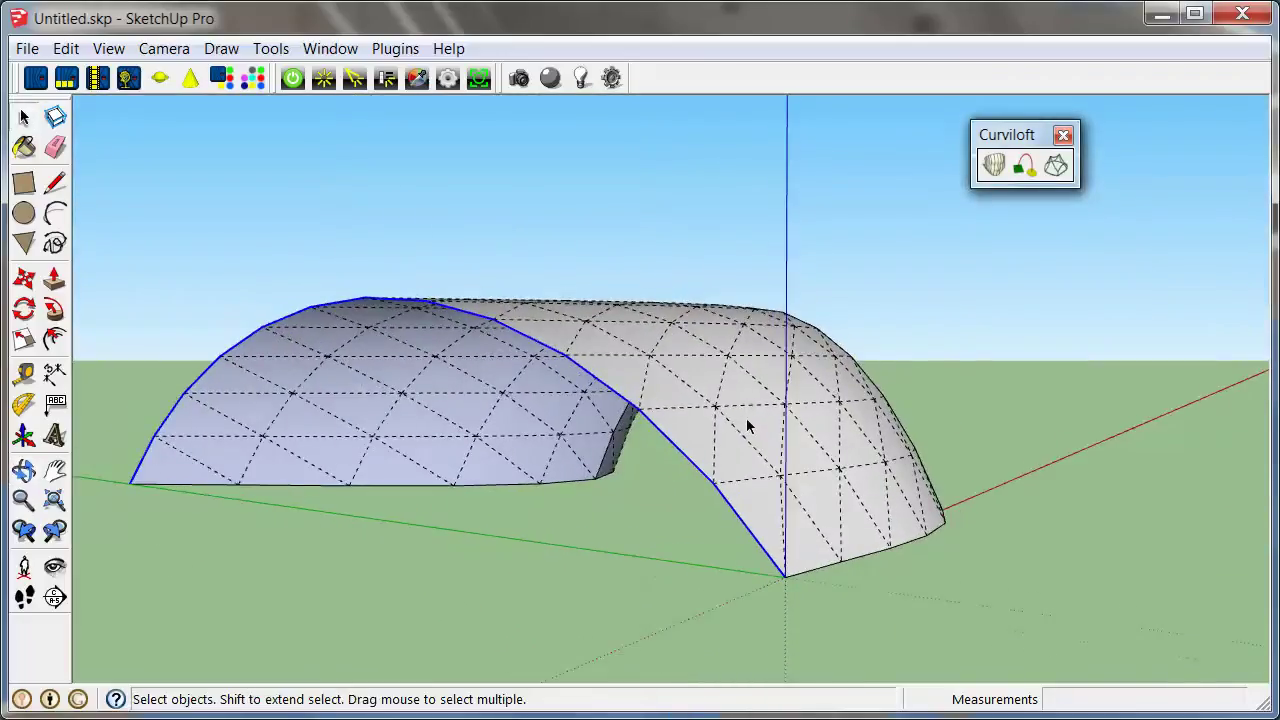
pyautogui.click(319, 233)
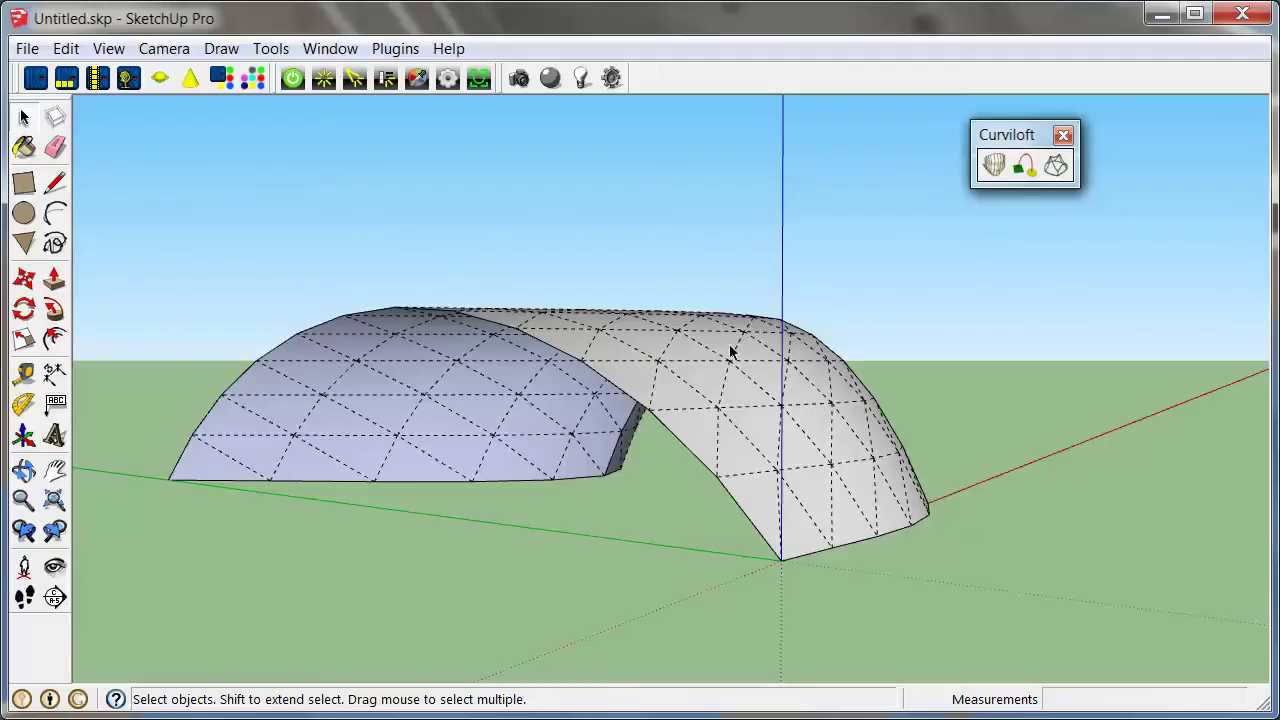
pyautogui.moveTo(588, 420); pyautogui.dragTo(496, 477, button='middle')
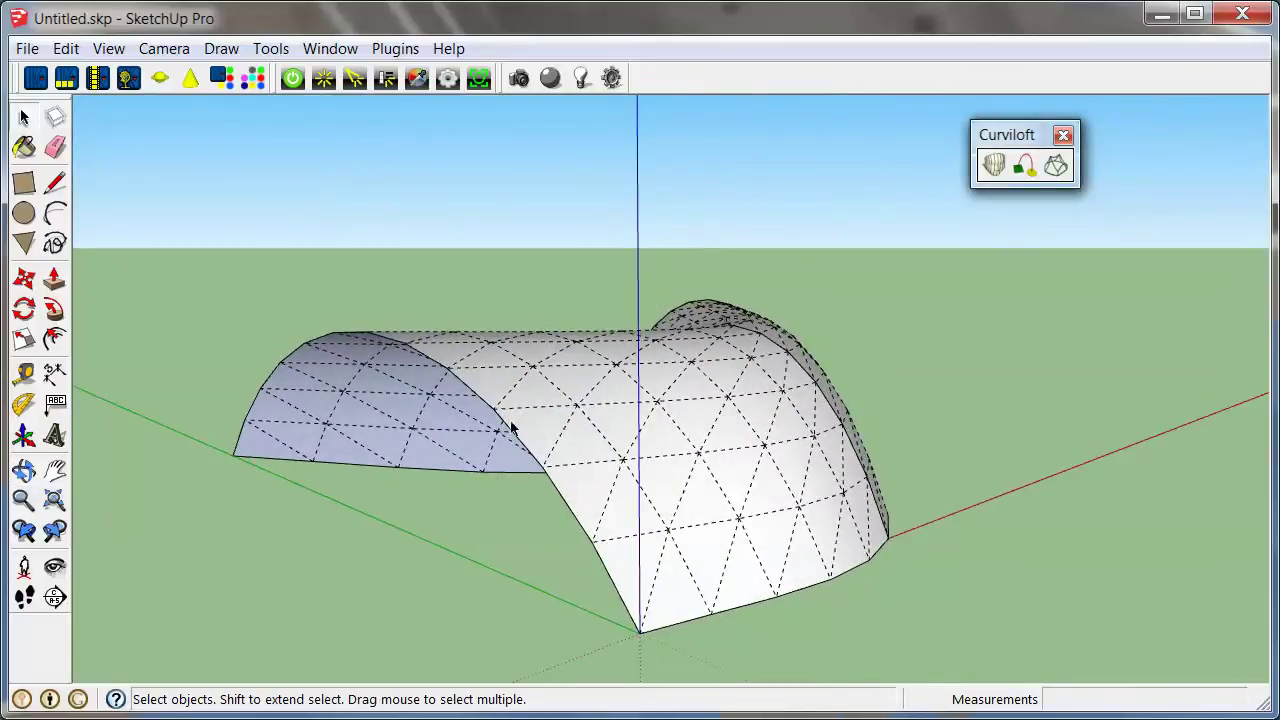
pyautogui.moveTo(251, 303); pyautogui.dragTo(356, 359, button='middle')
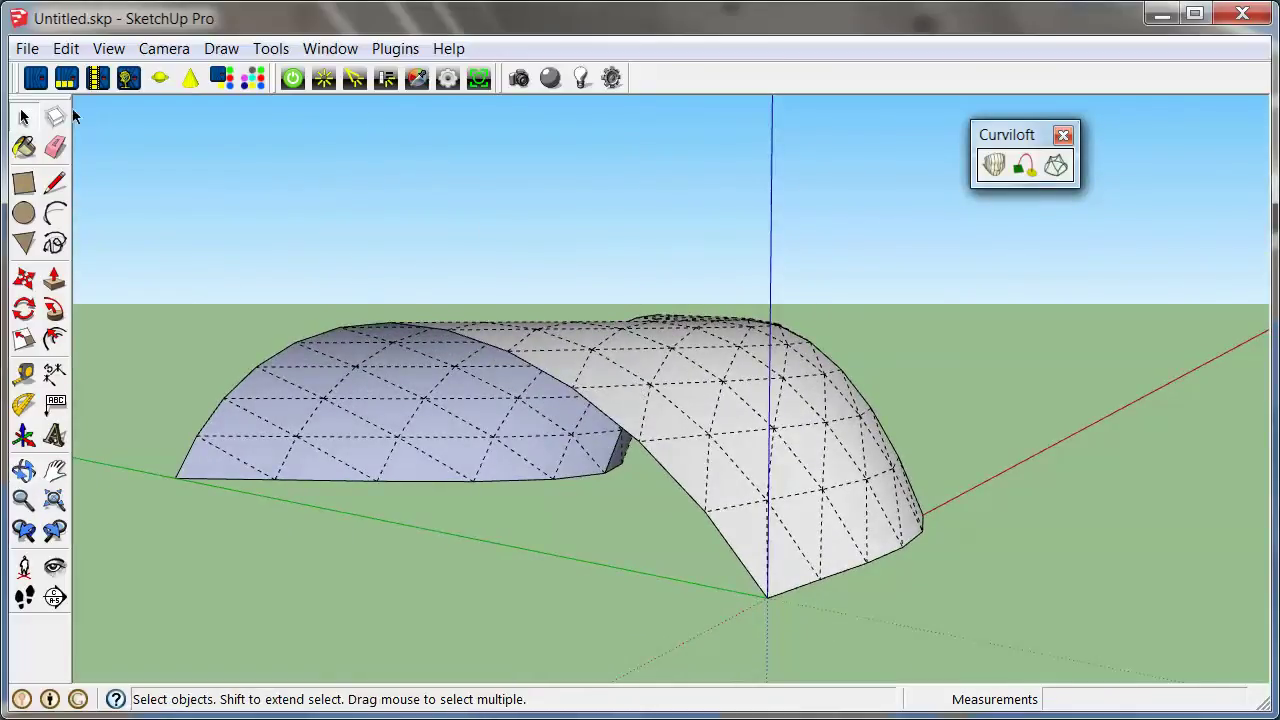
# Begin a 3D Model export as AutoCAD DXF, cancel it, and switch to VisualAnalysis.
pyautogui.click(27, 48)
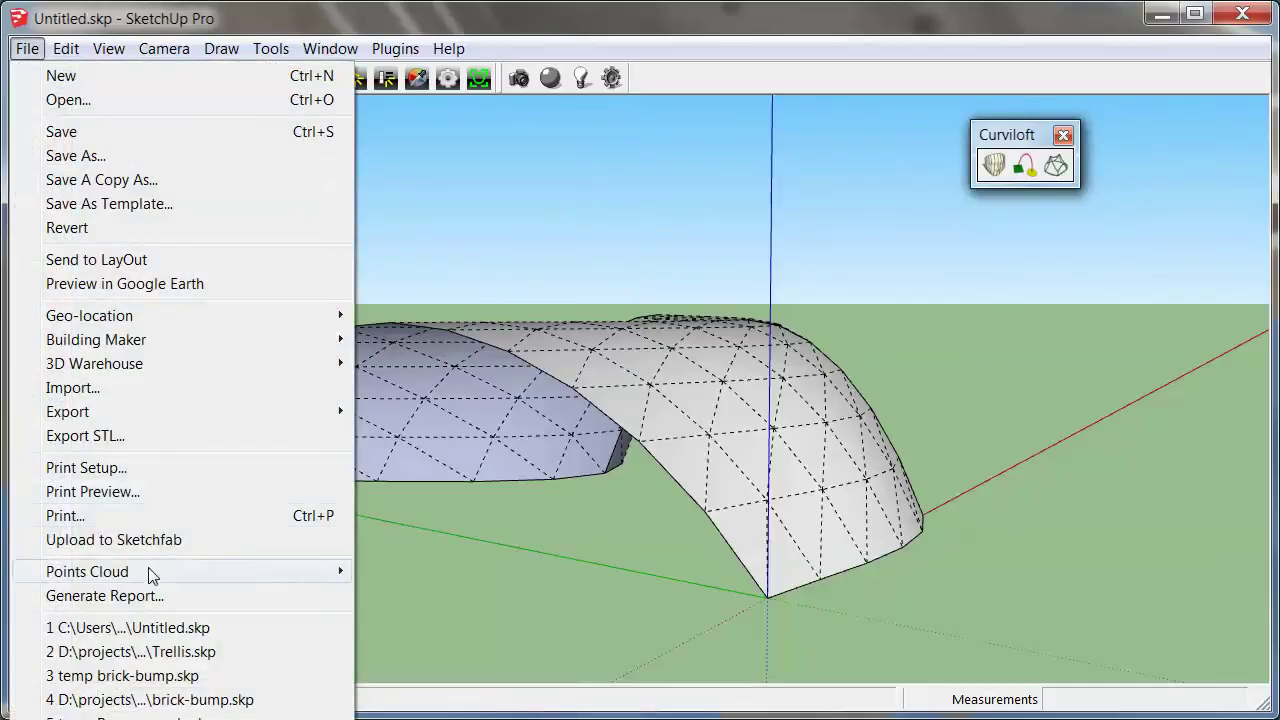
pyautogui.moveTo(163, 409)
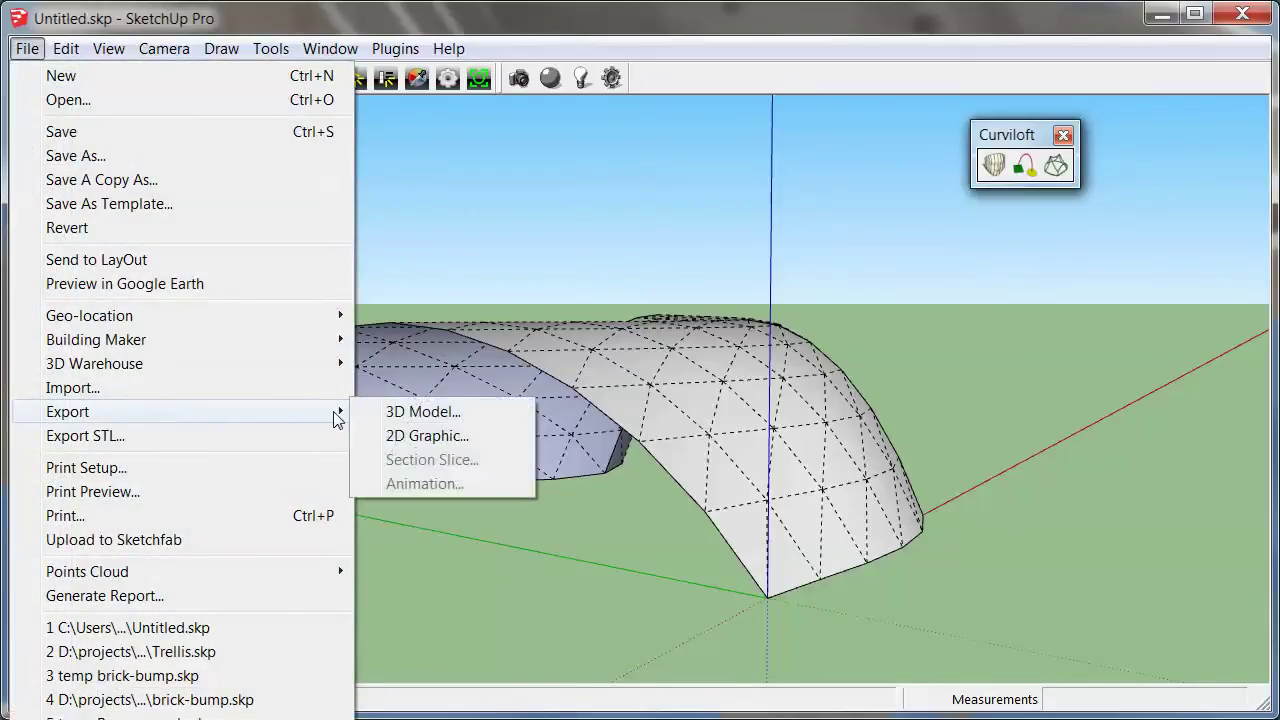
pyautogui.click(415, 412)
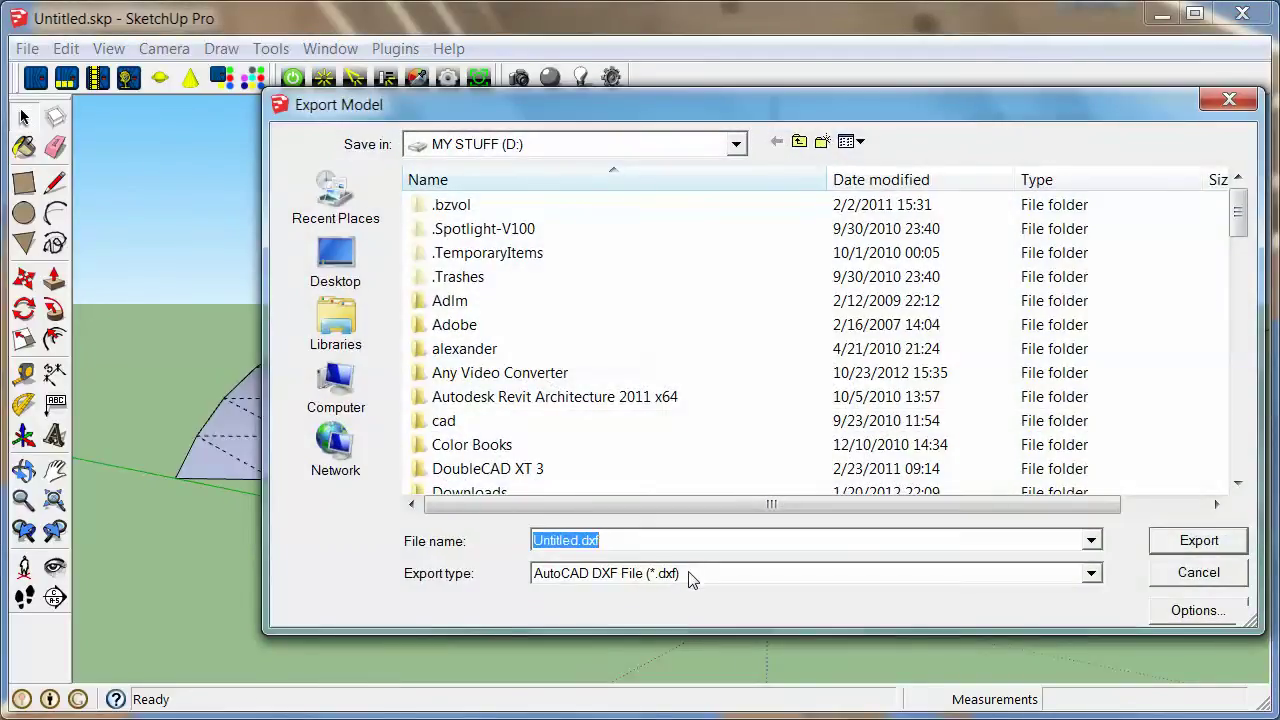
pyautogui.click(690, 578)
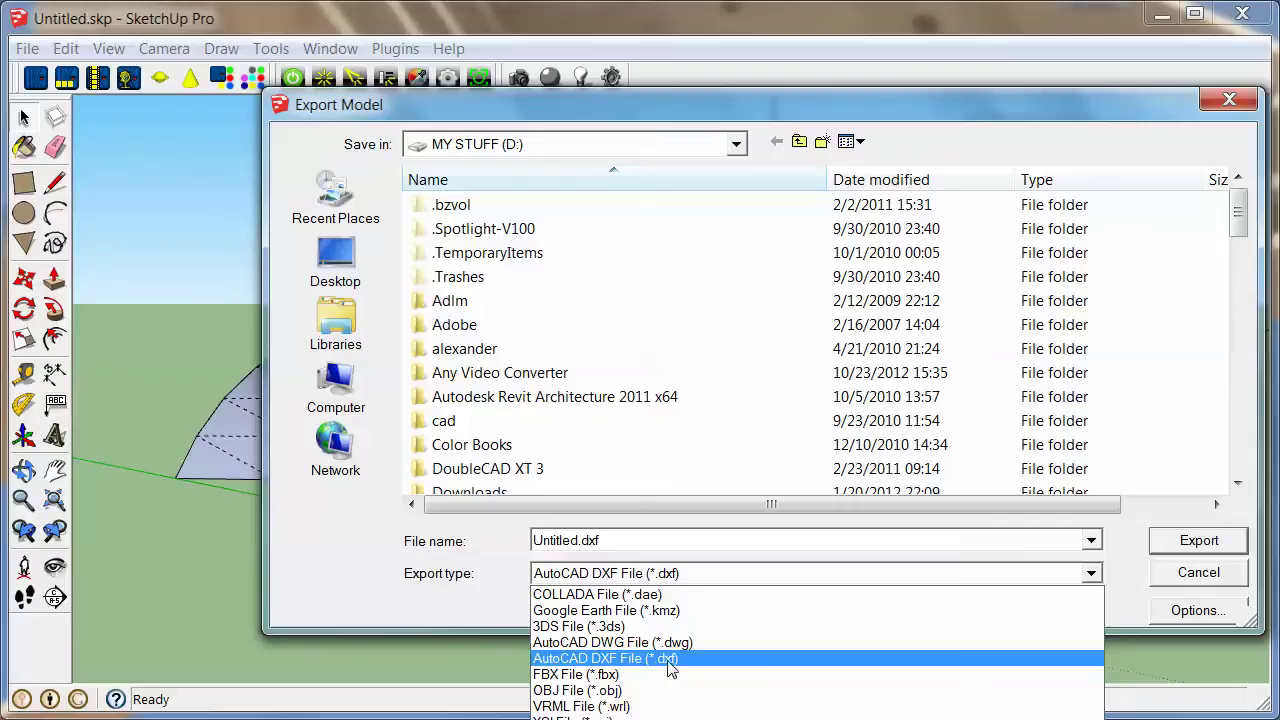
pyautogui.click(1187, 574)
pyautogui.click(1186, 577)
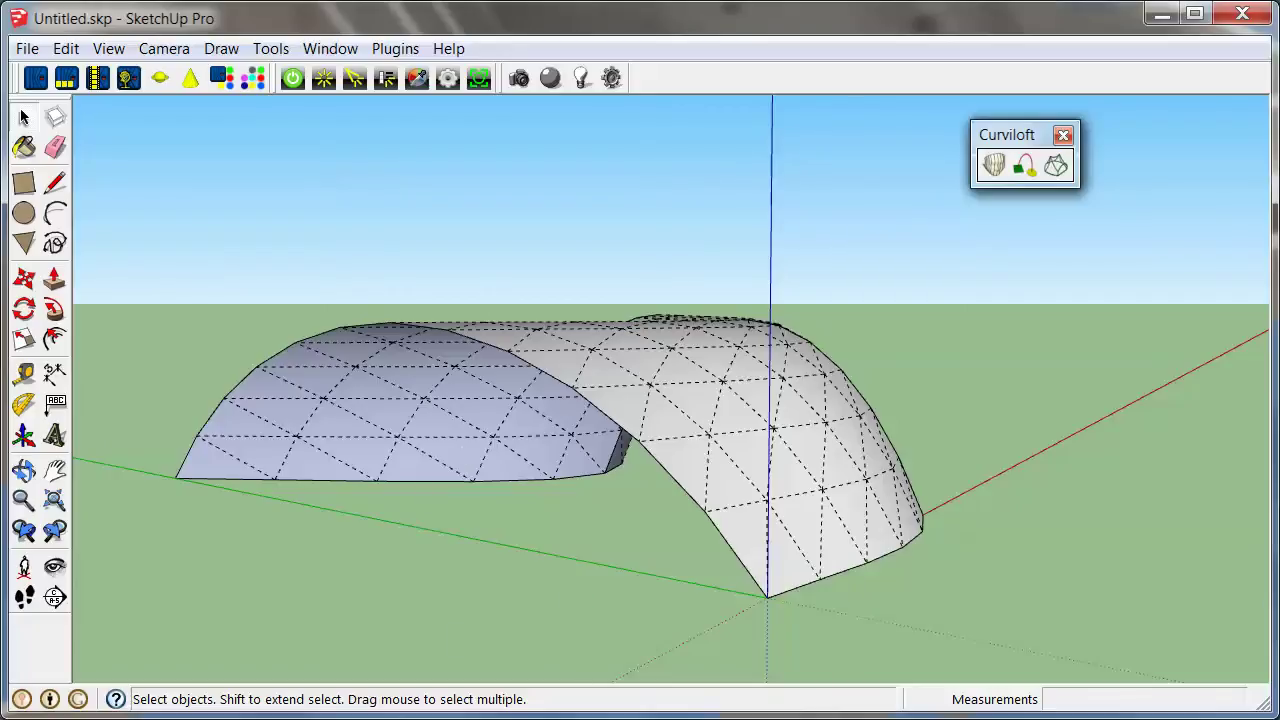
pyautogui.click(594, 716)
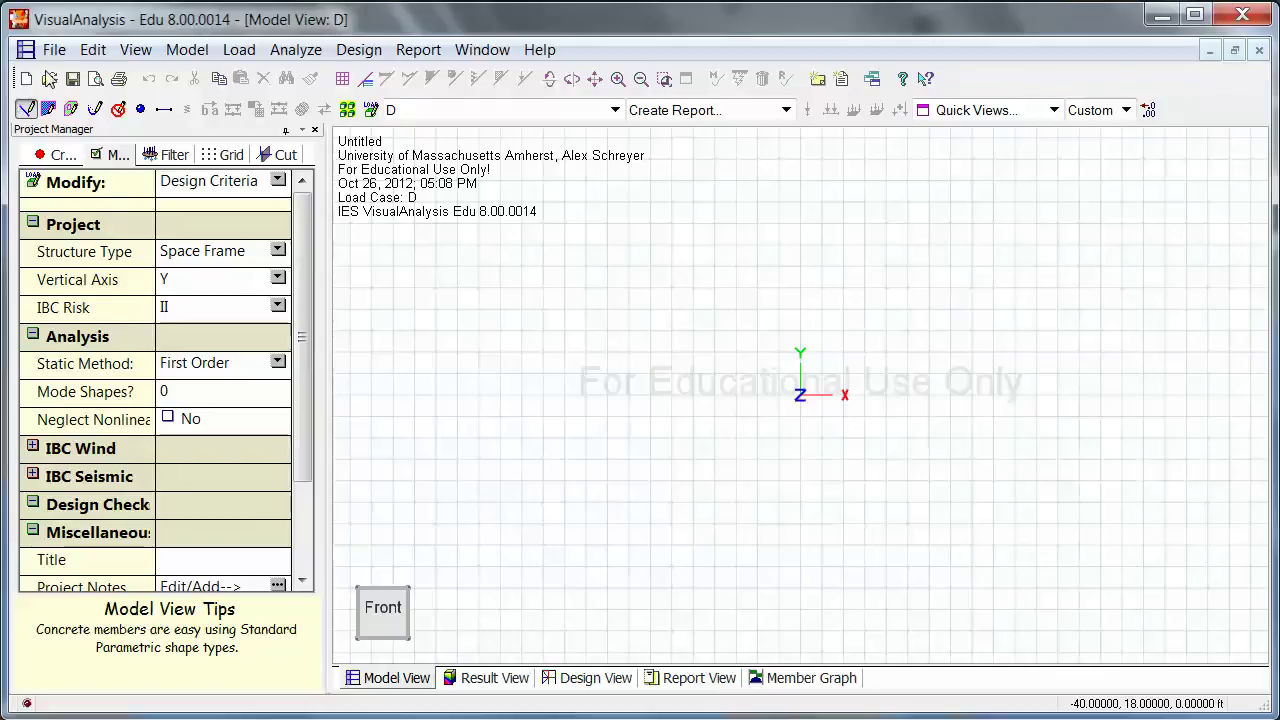
# Choose File > Import > DXF File in VisualAnalysis.
pyautogui.moveTo(286, 281)
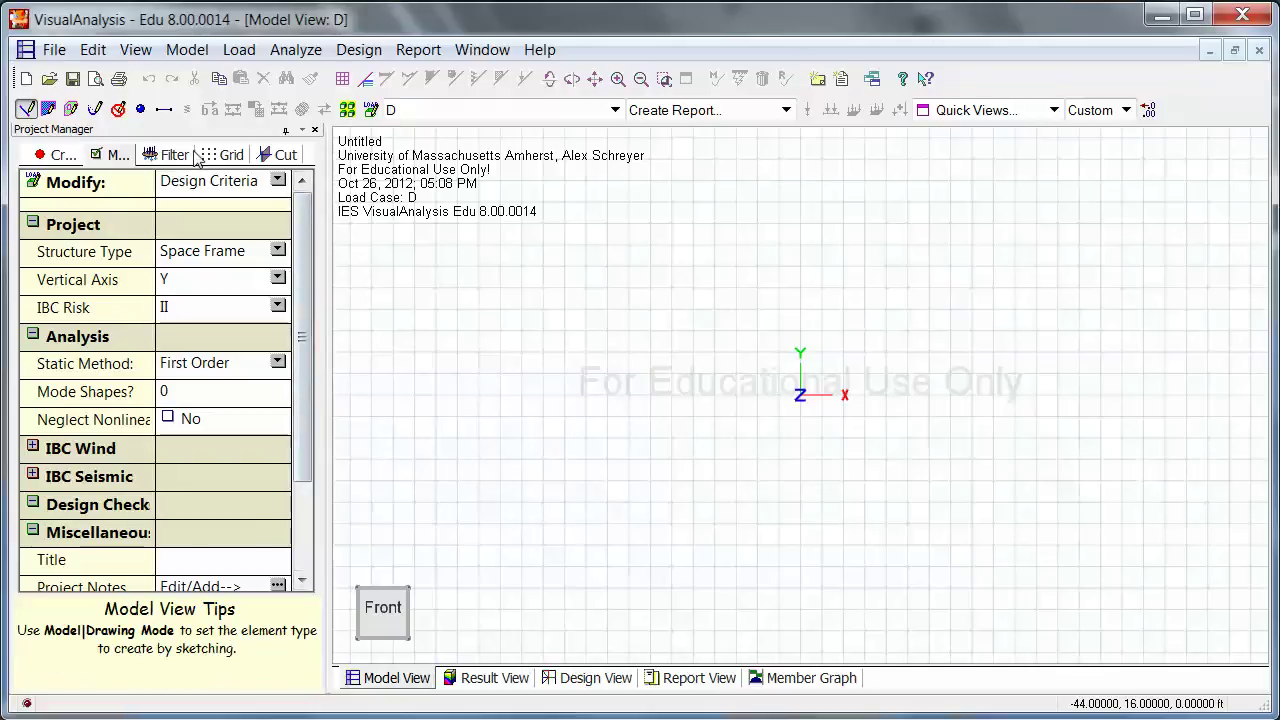
pyautogui.click(52, 52)
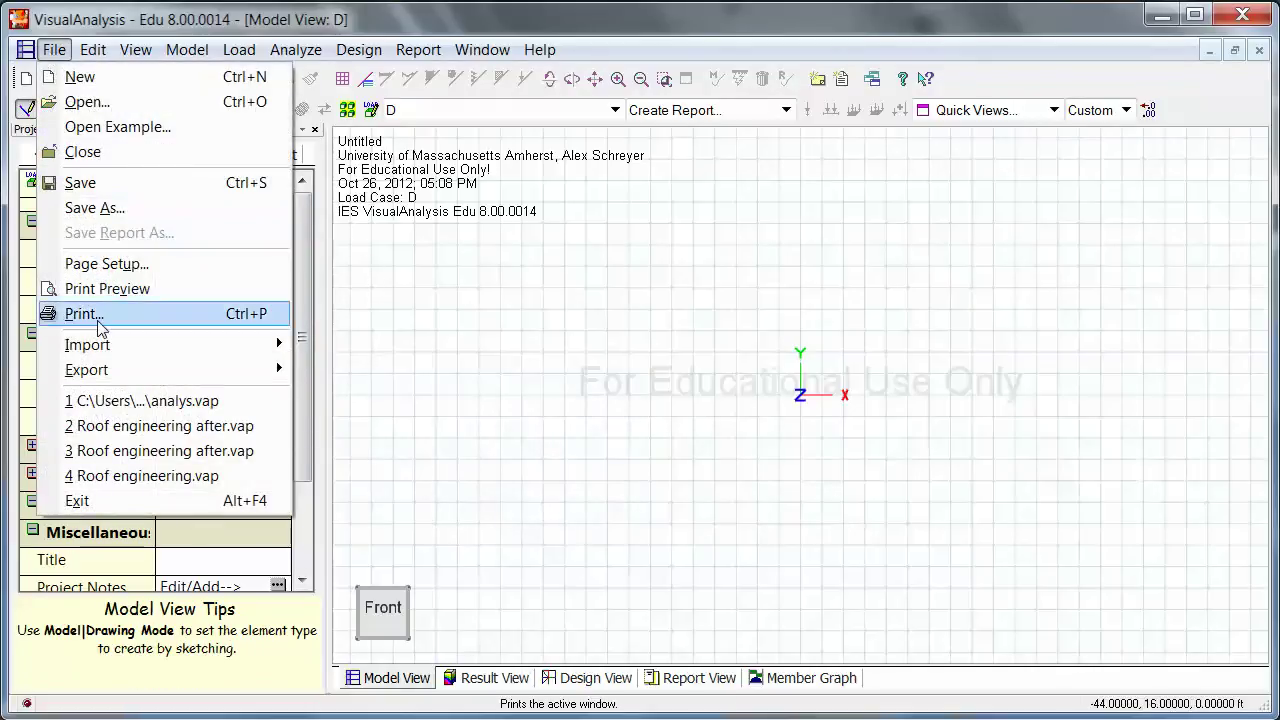
pyautogui.moveTo(114, 343)
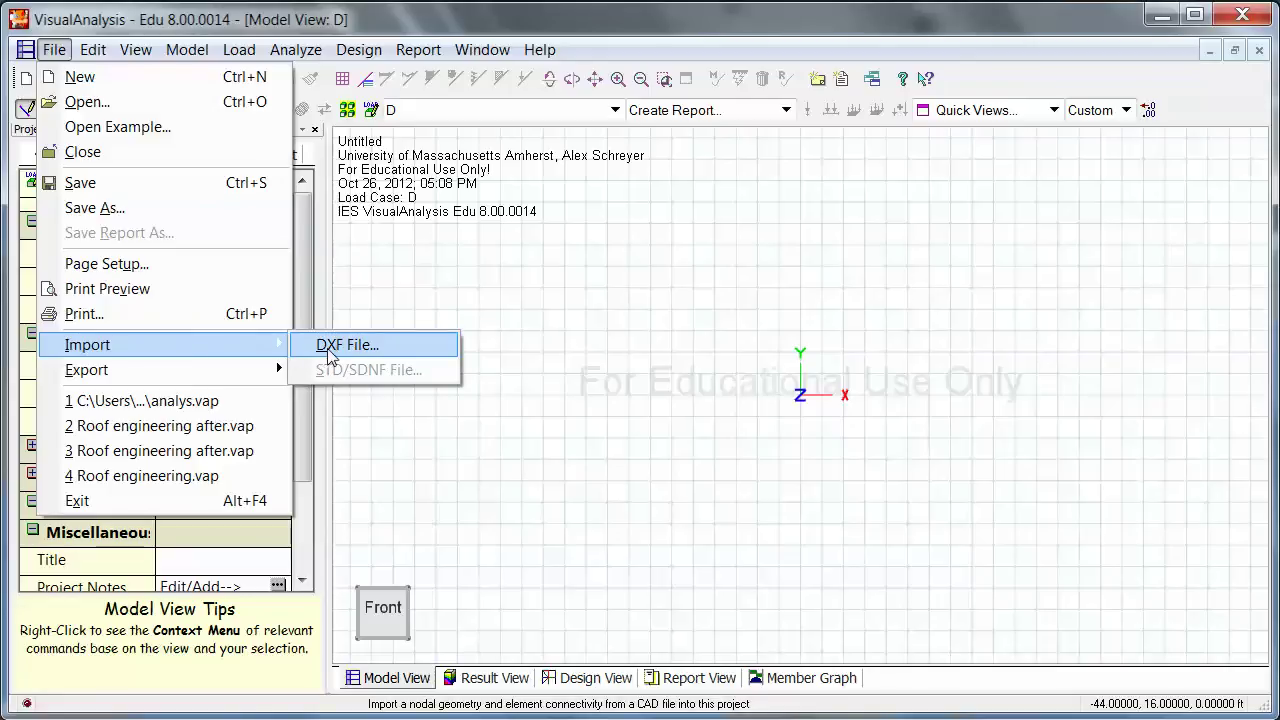
pyautogui.click(330, 352)
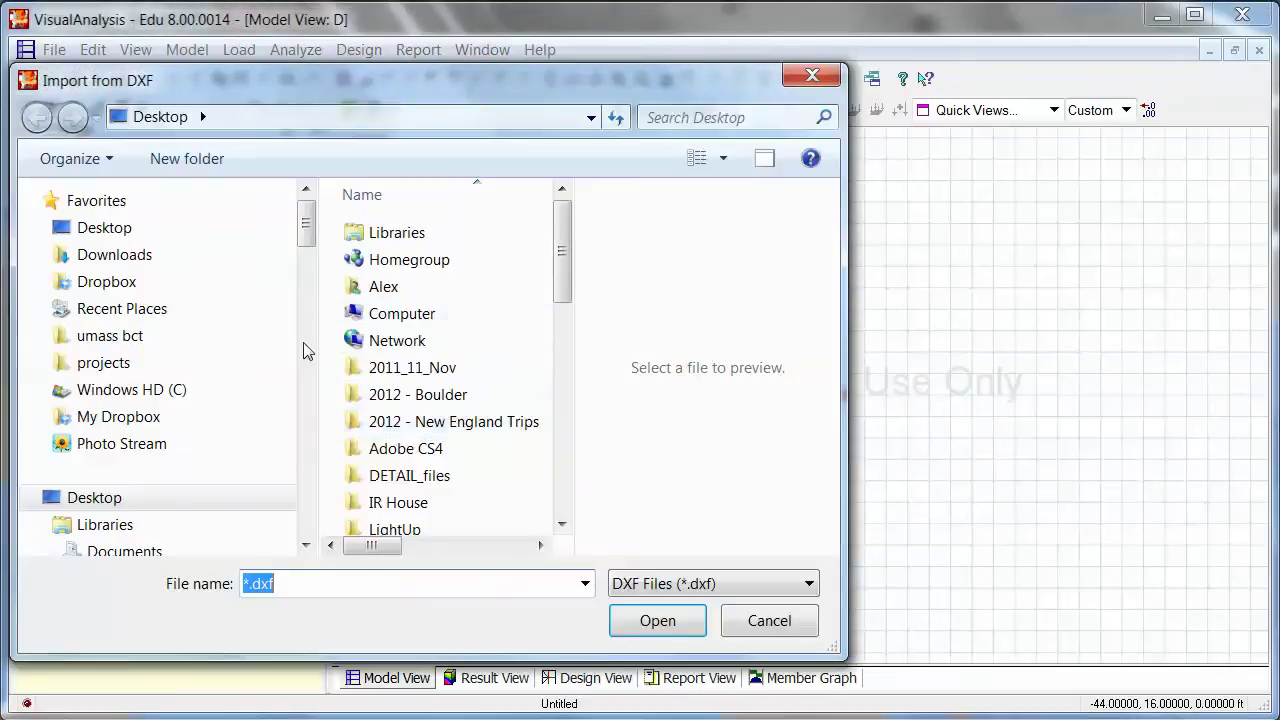
# Open Untitled.dxf from the Desktop and move the DXF Import Options aside.
pyautogui.click(106, 229)
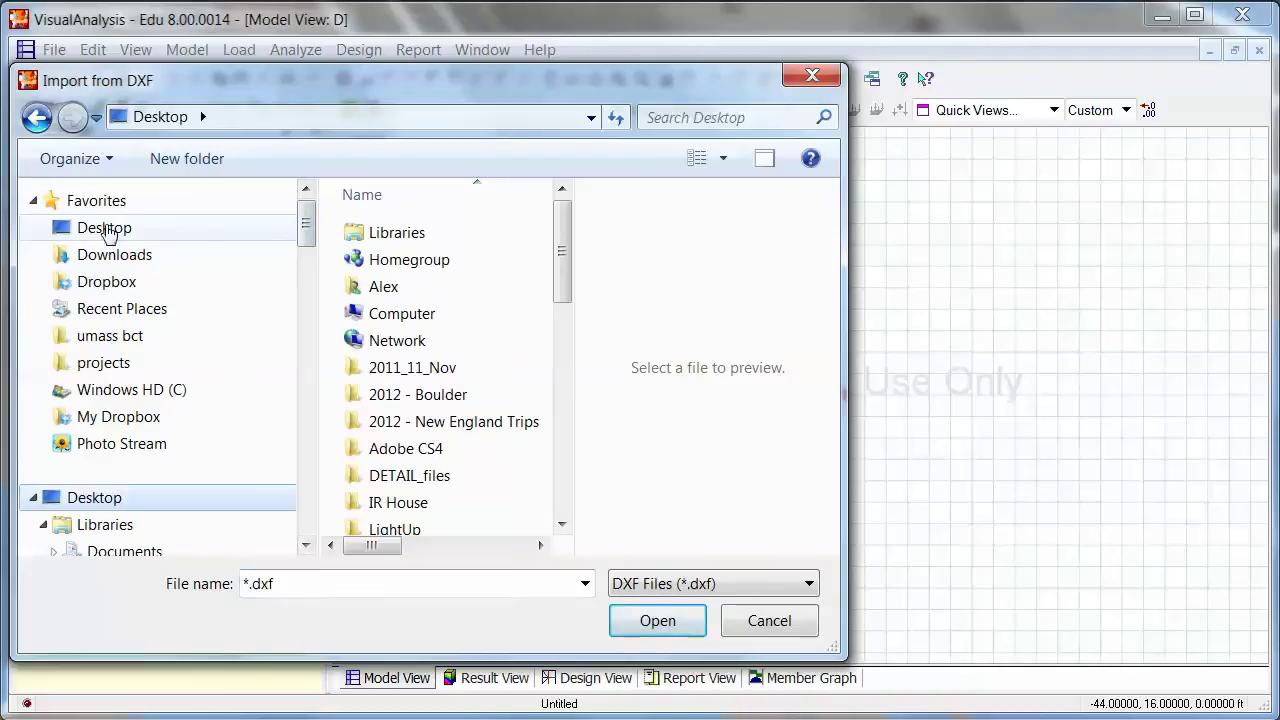
pyautogui.moveTo(560, 262); pyautogui.dragTo(549, 471)
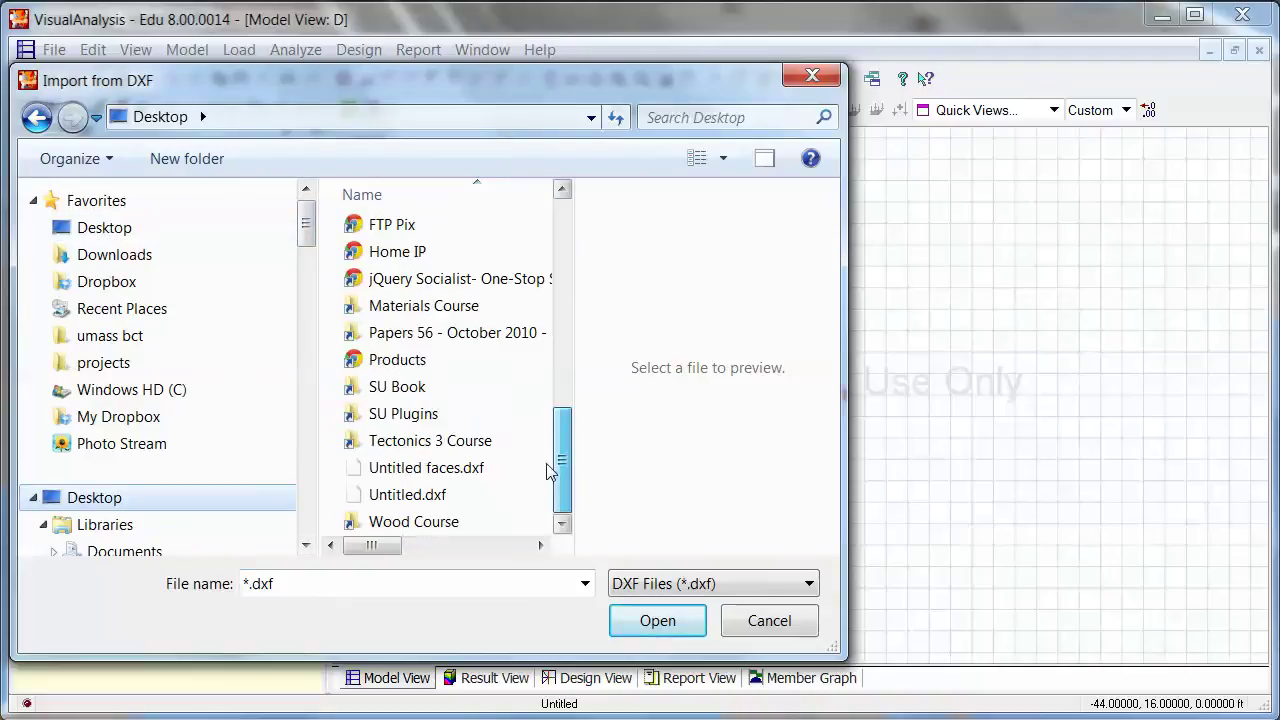
pyautogui.click(393, 494)
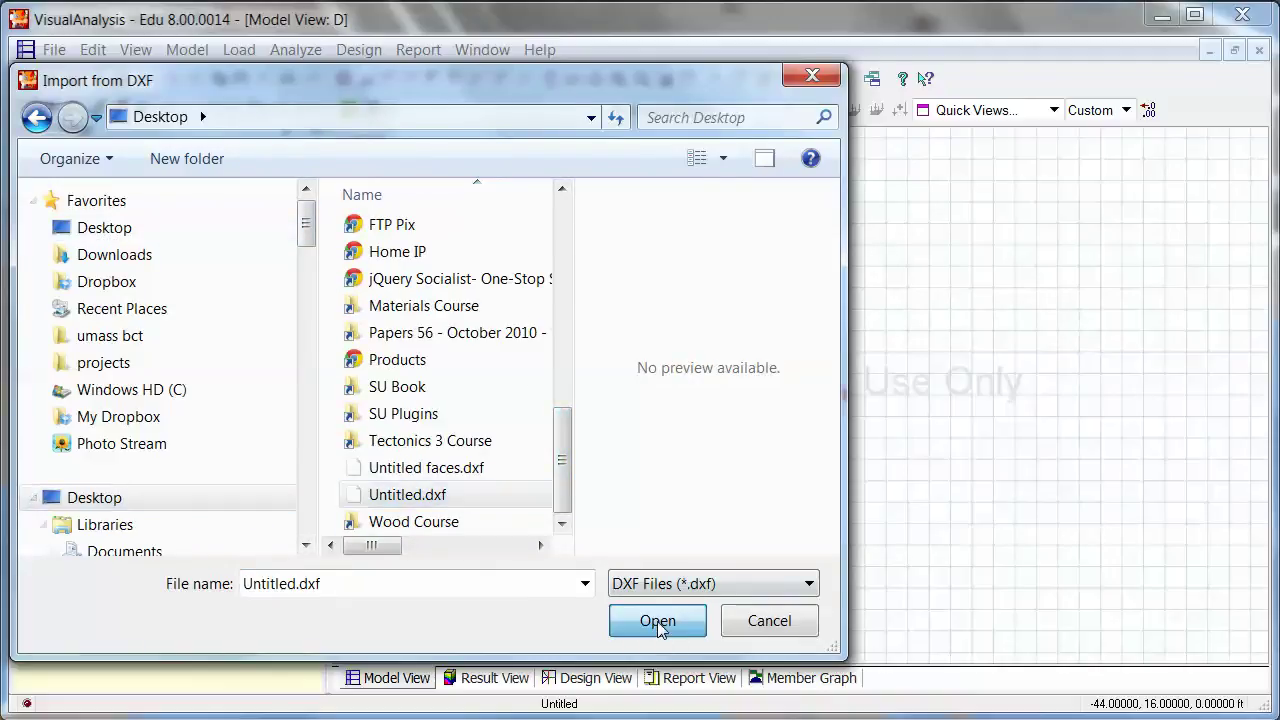
pyautogui.click(658, 622)
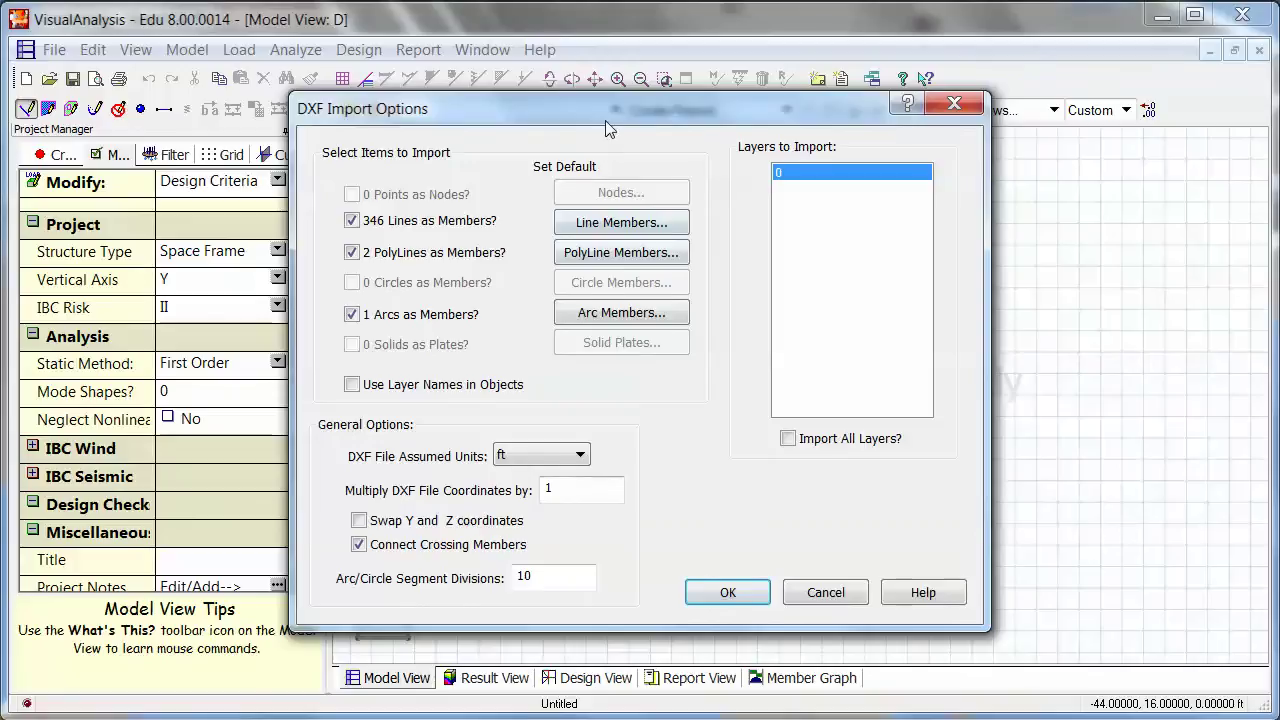
pyautogui.moveTo(606, 121); pyautogui.dragTo(483, 111)
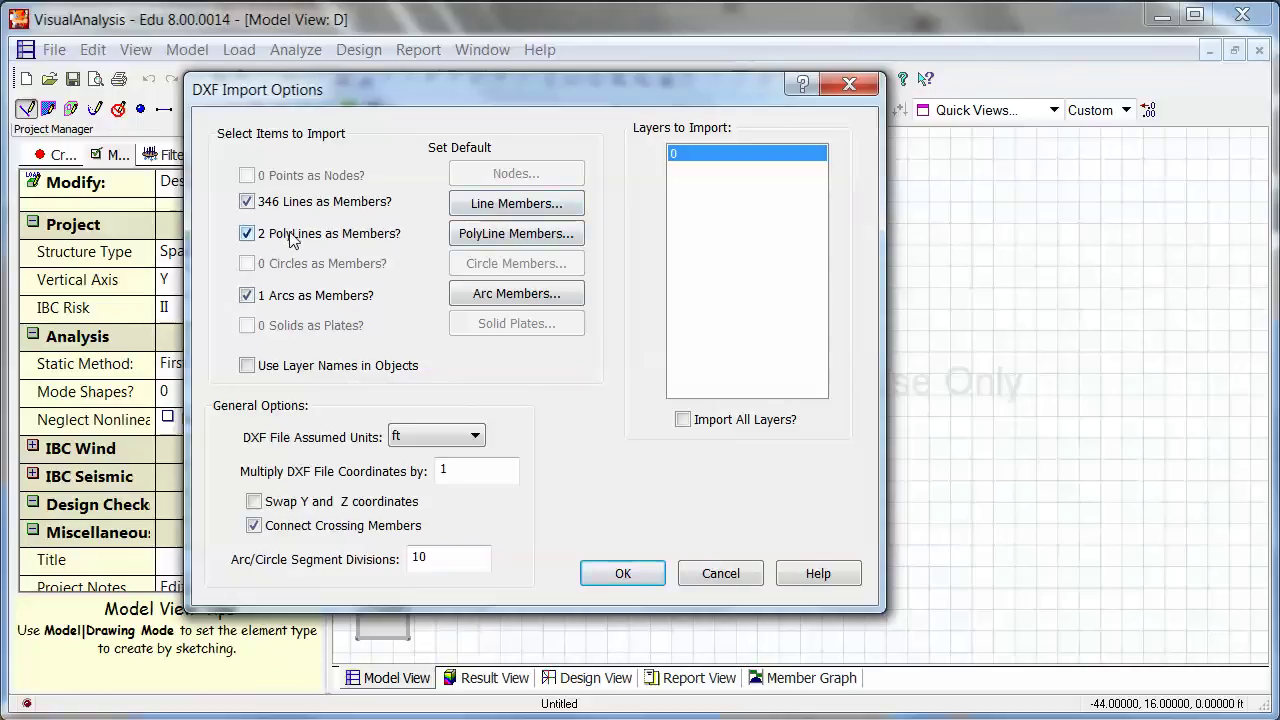
# Review the line-member defaults (W16x26 shape, name prefix) and leave them unchanged.
pyautogui.click(510, 204)
pyautogui.click(440, 190)
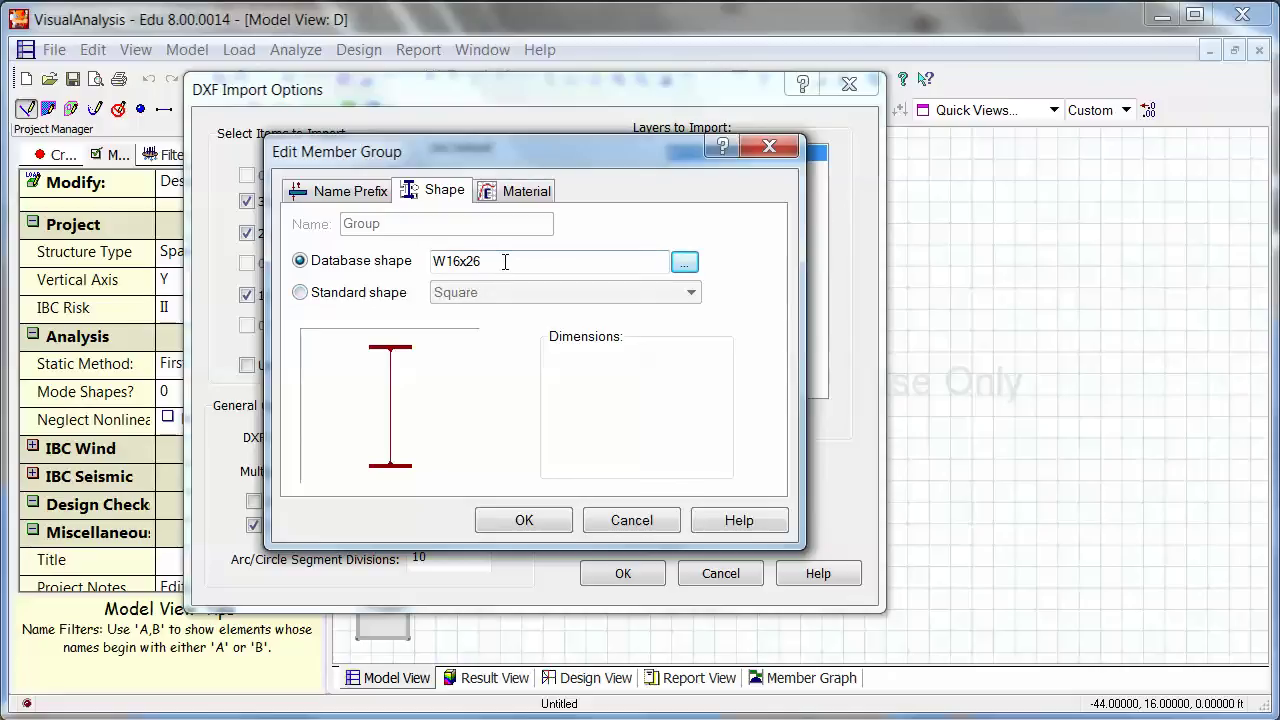
pyautogui.click(350, 191)
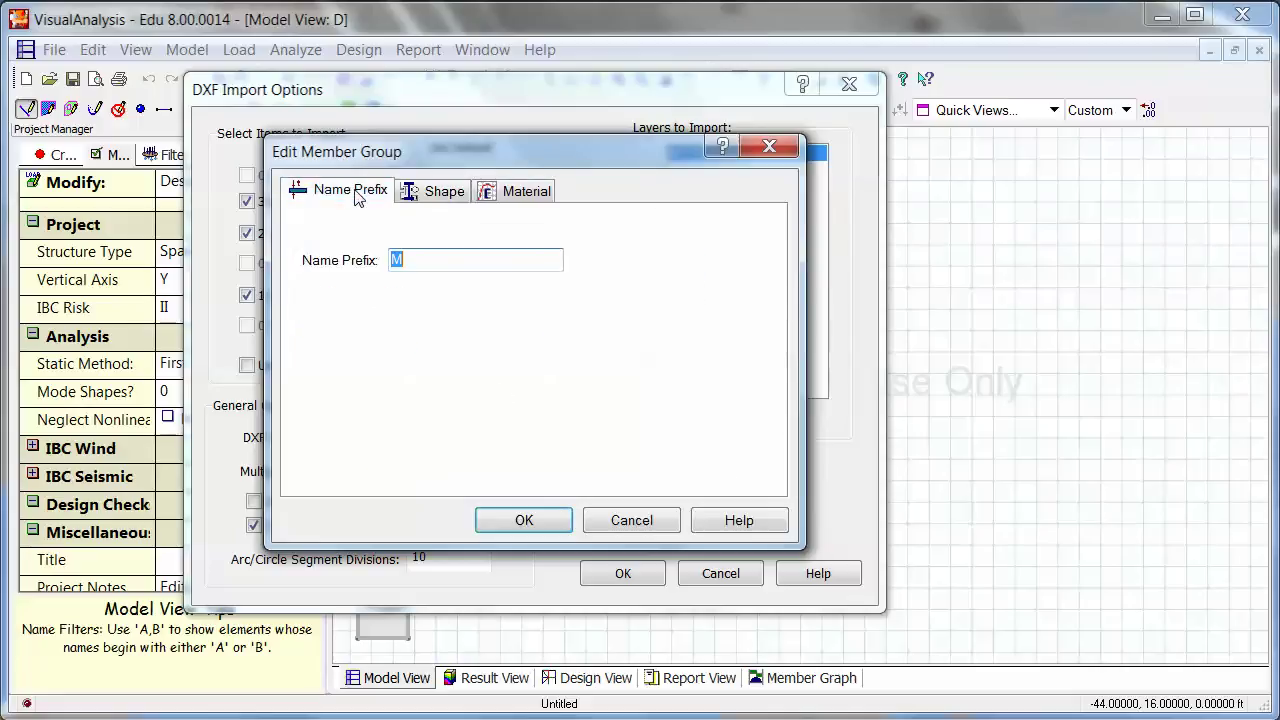
pyautogui.click(622, 520)
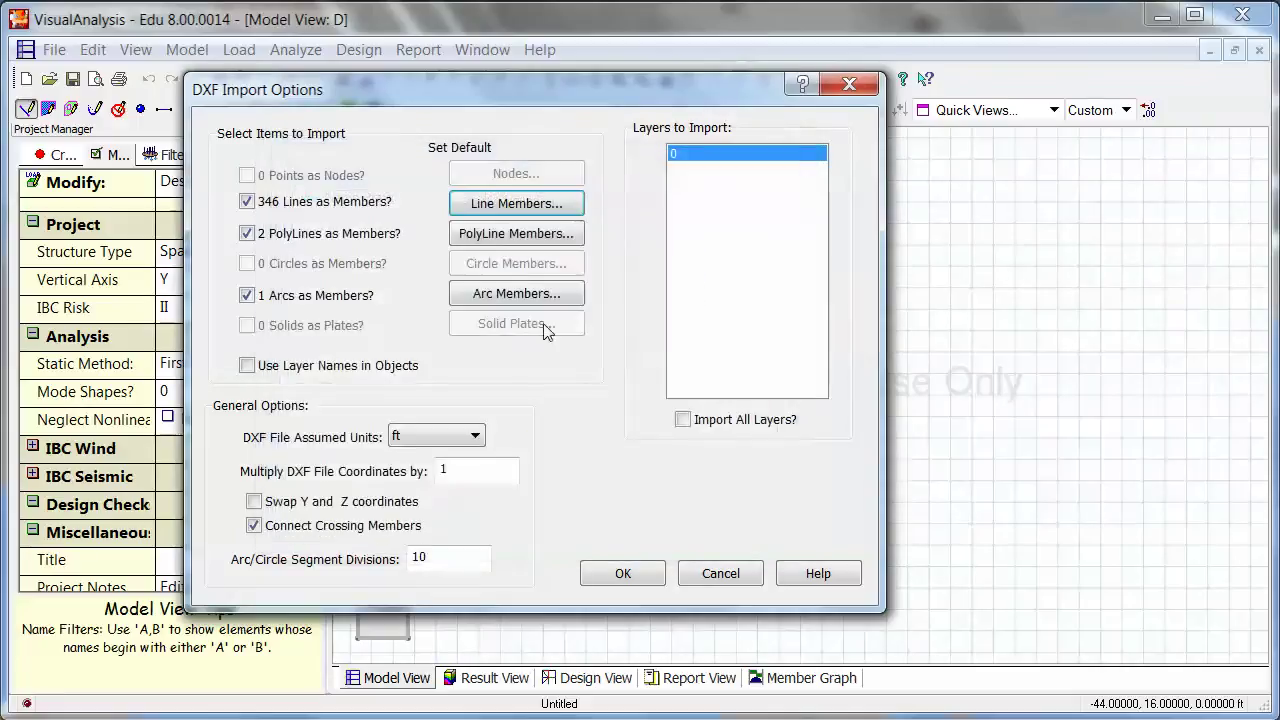
# Import with DXF units in, coordinate multiplier 1, and Y and Z swapped.
pyautogui.click(430, 443)
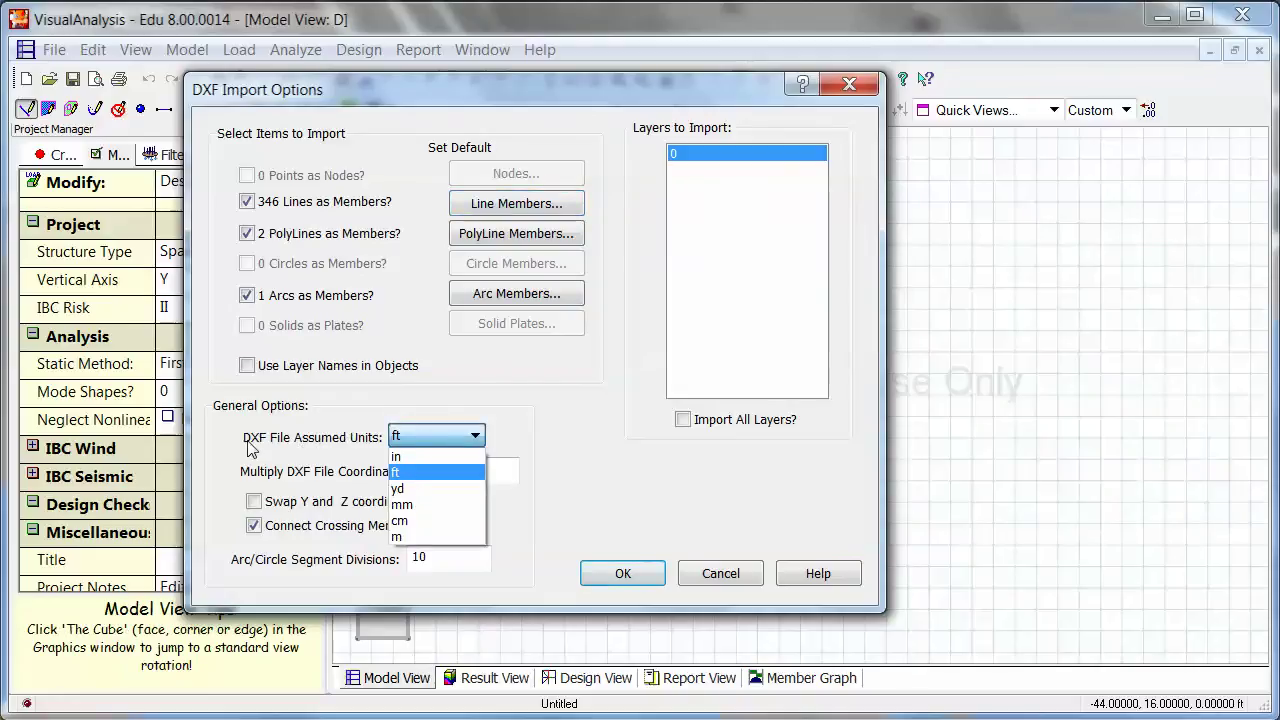
pyautogui.click(415, 458)
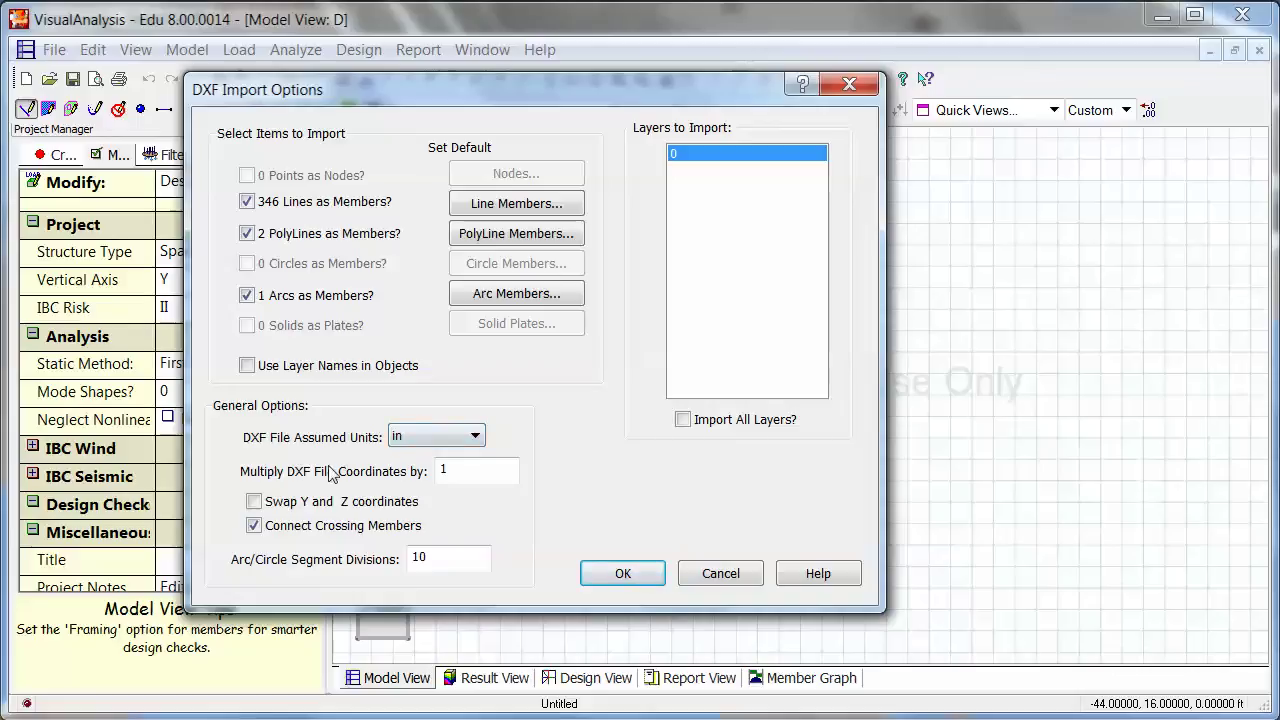
pyautogui.press('Tab')
pyautogui.click(466, 472)
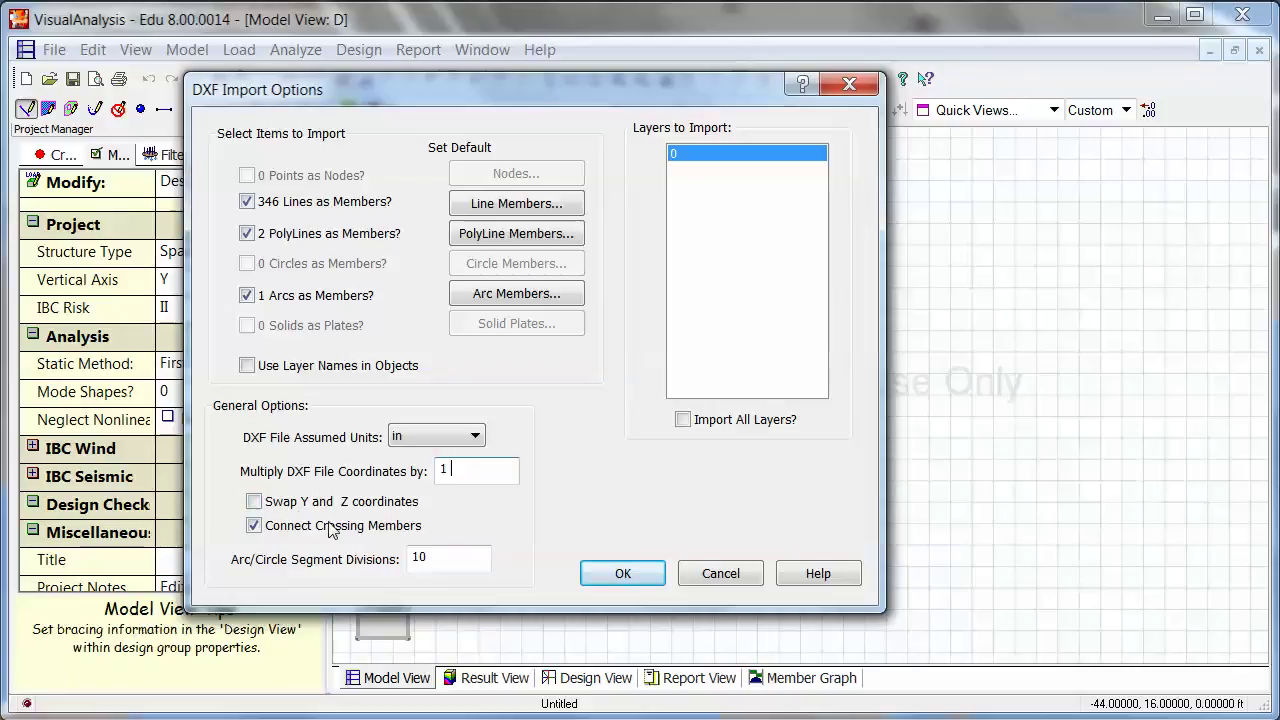
pyautogui.click(256, 505)
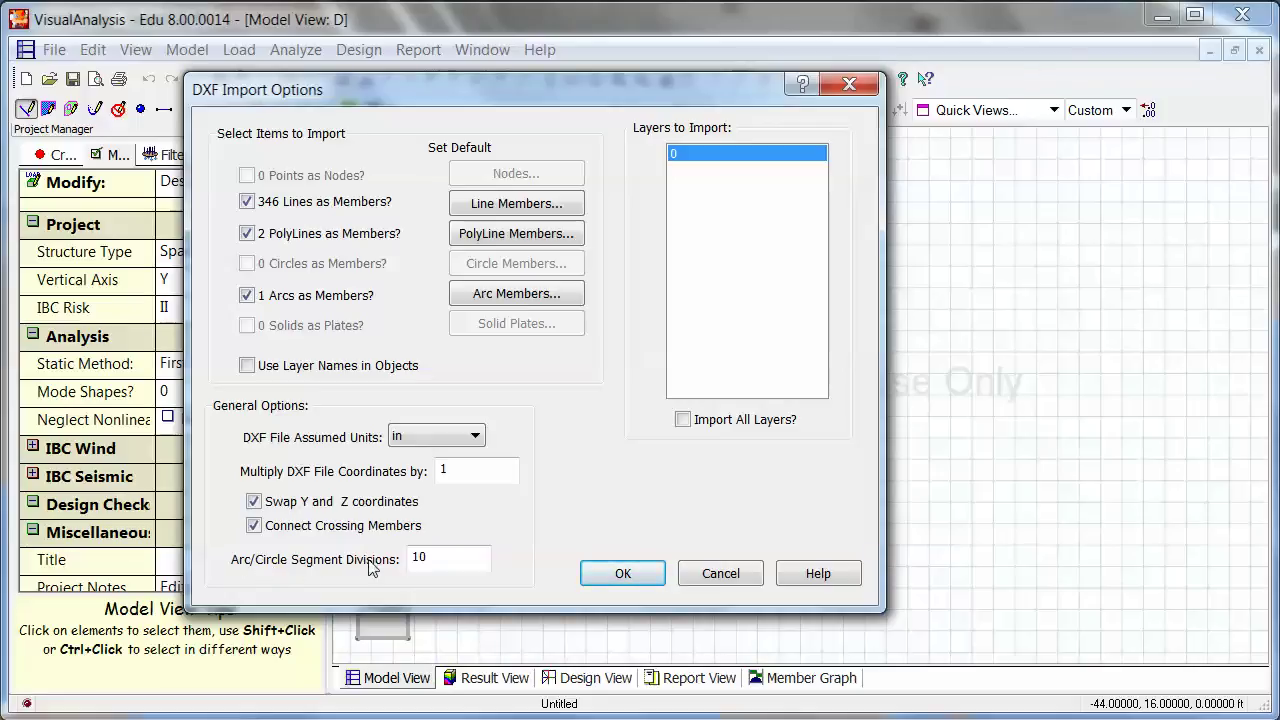
pyautogui.click(622, 576)
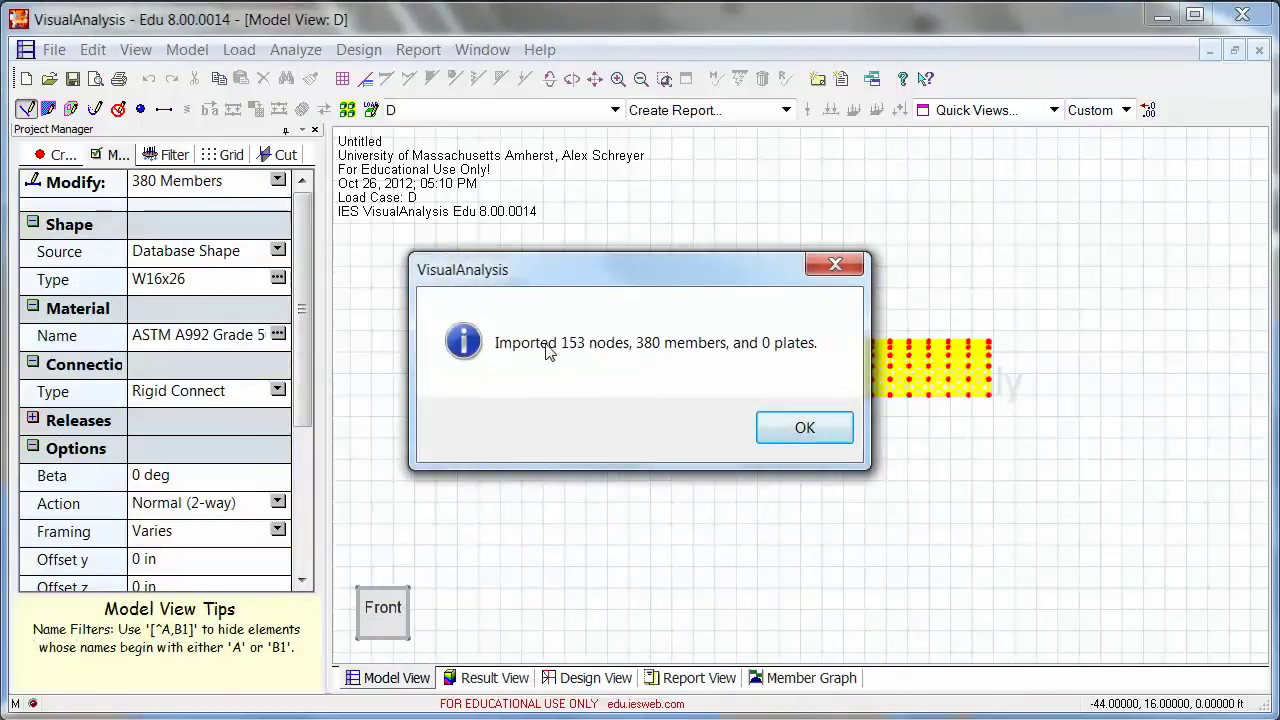
# Close the 153-node, 380-member import summary, clear the selection, and orbit the space frame.
pyautogui.click(806, 428)
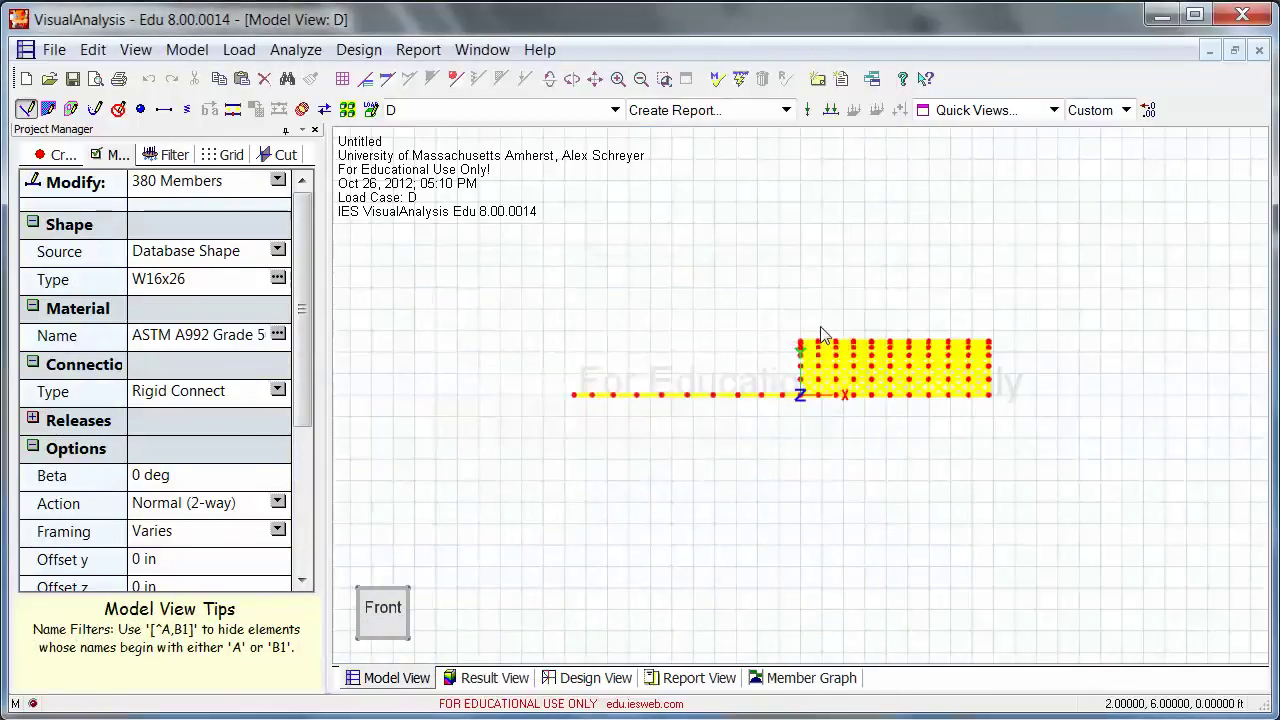
pyautogui.moveTo(788, 396); pyautogui.dragTo(789, 297, button='middle')
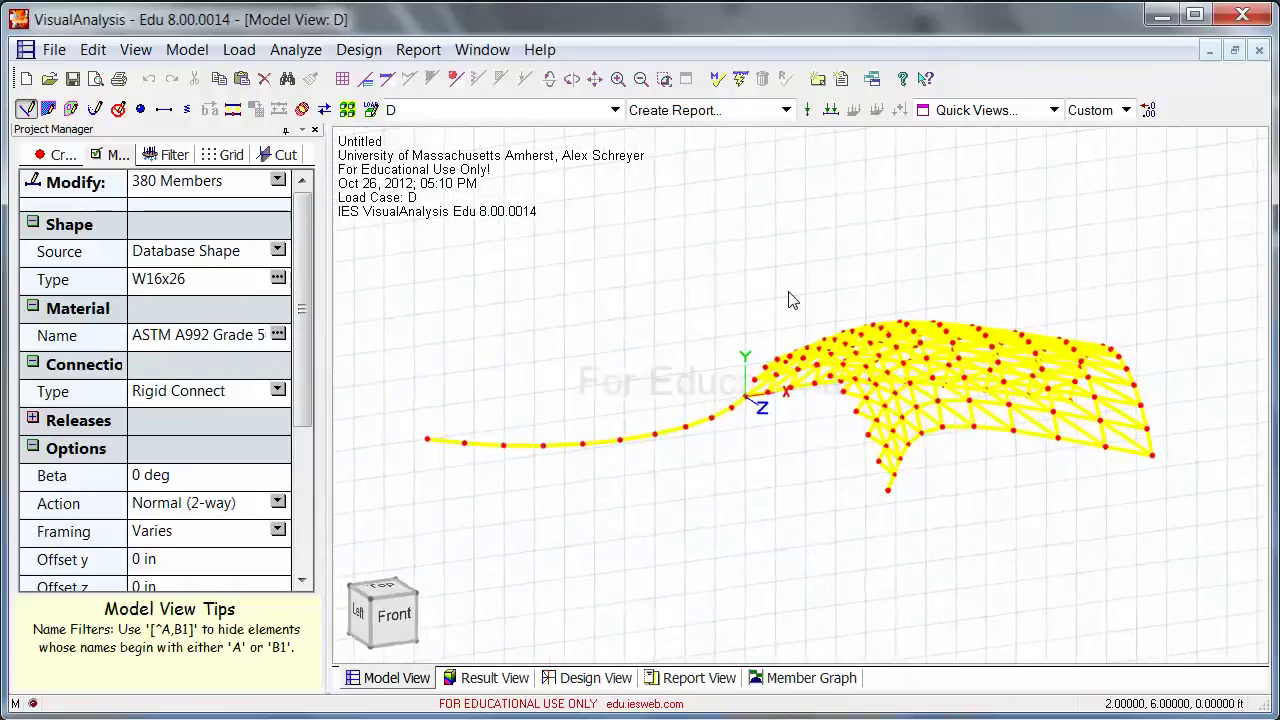
pyautogui.click(788, 298)
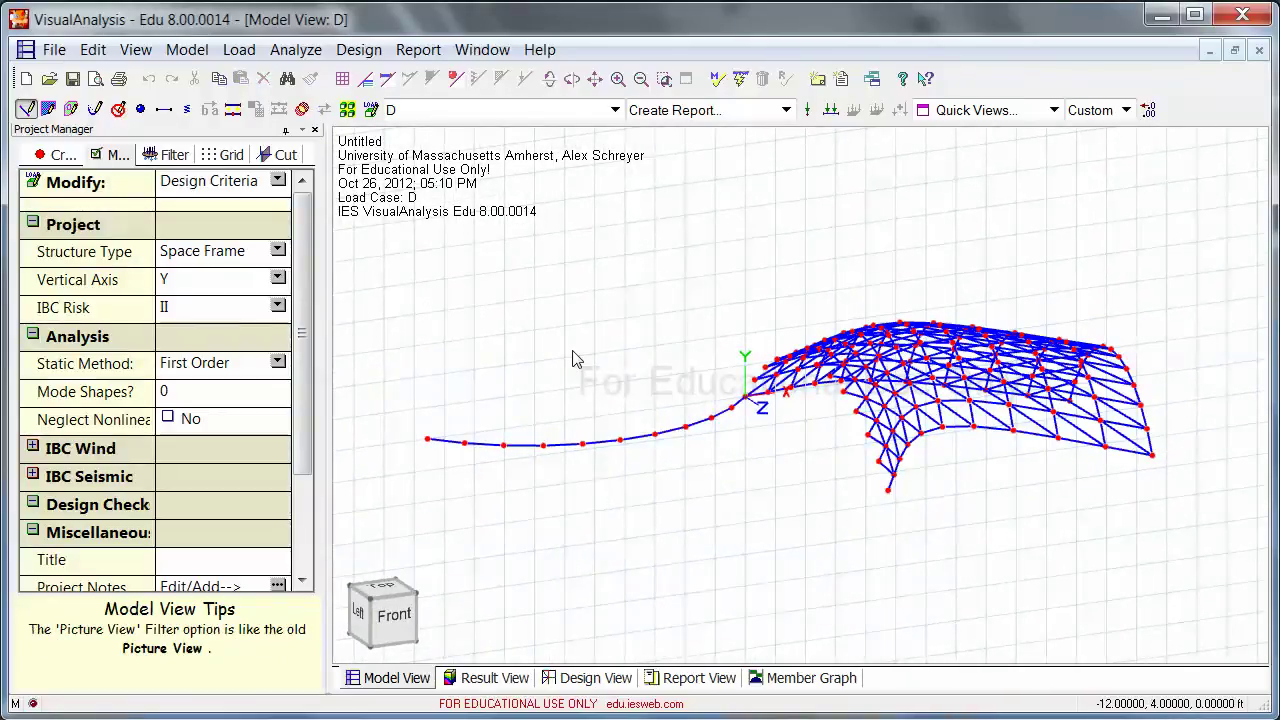
pyautogui.moveTo(576, 360); pyautogui.dragTo(578, 517, button='middle')
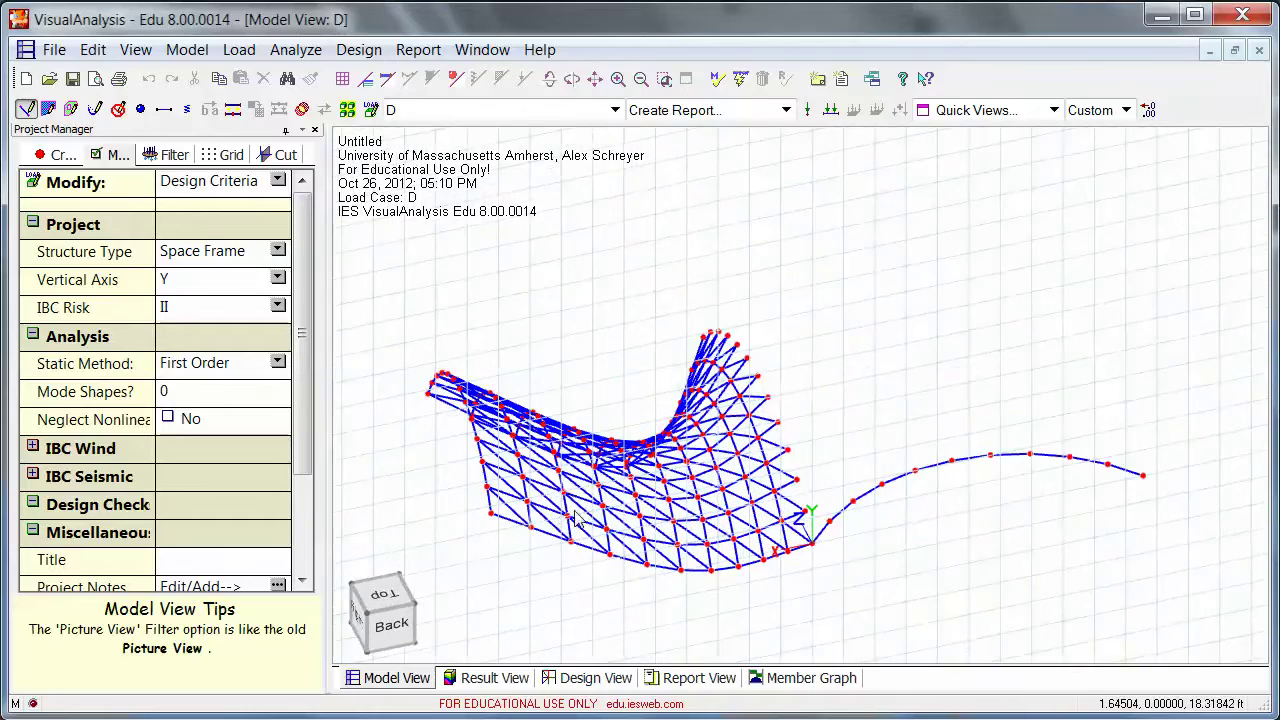
pyautogui.scroll(4, 576, 516)
pyautogui.scroll(2, 490, 512)
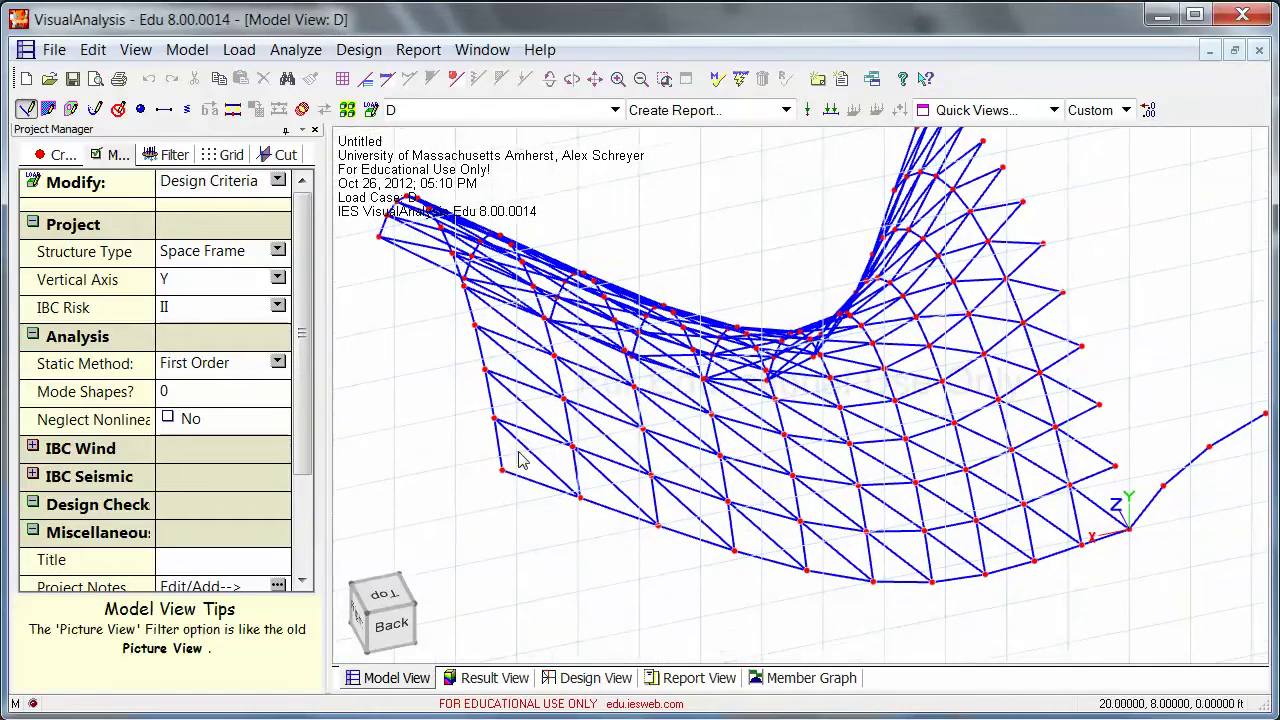
pyautogui.moveTo(790, 420); pyautogui.dragTo(838, 416, button='middle')
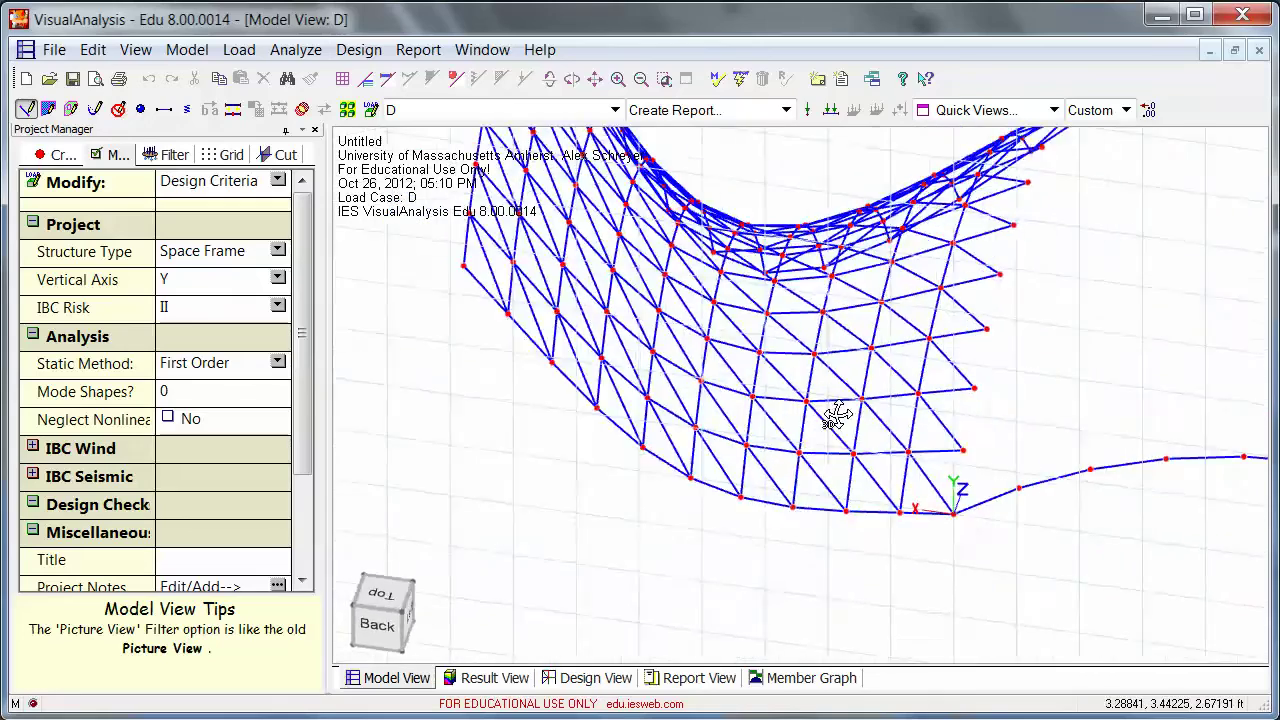
pyautogui.scroll(-3, 686, 394)
pyautogui.moveTo(663, 491); pyautogui.dragTo(568, 468, button='middle')
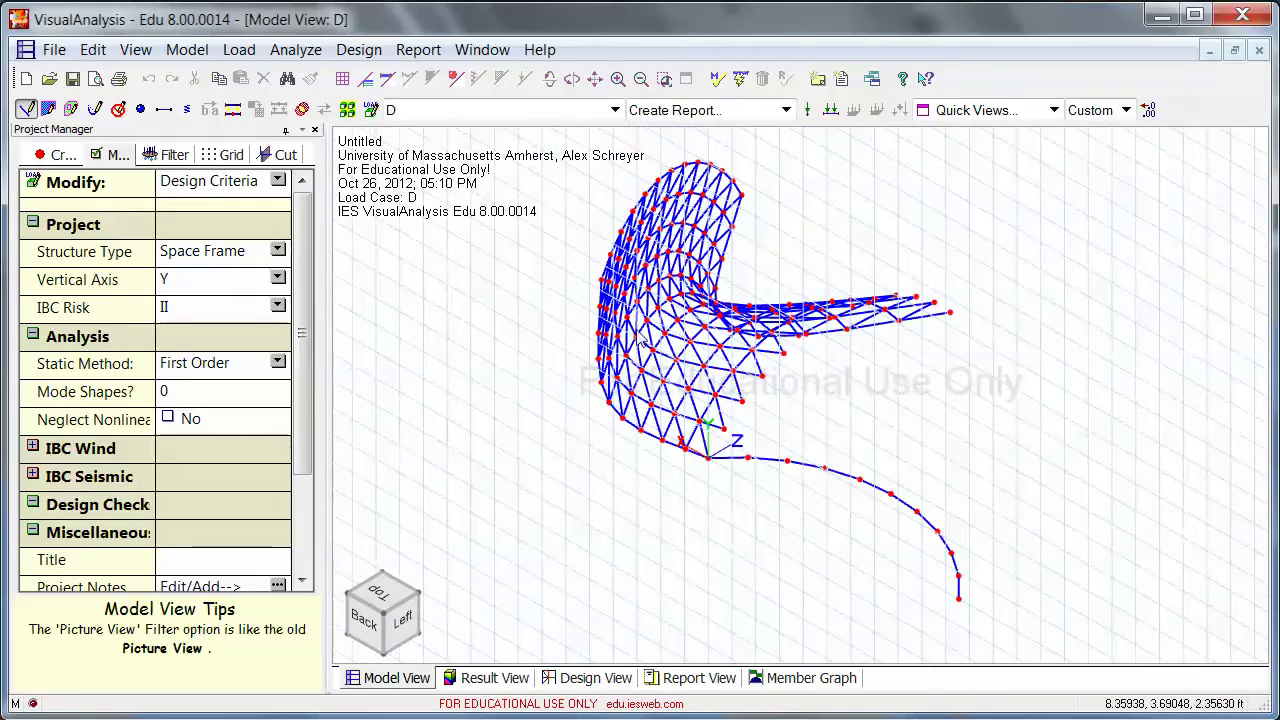
pyautogui.moveTo(988, 486); pyautogui.dragTo(938, 620, button='middle')
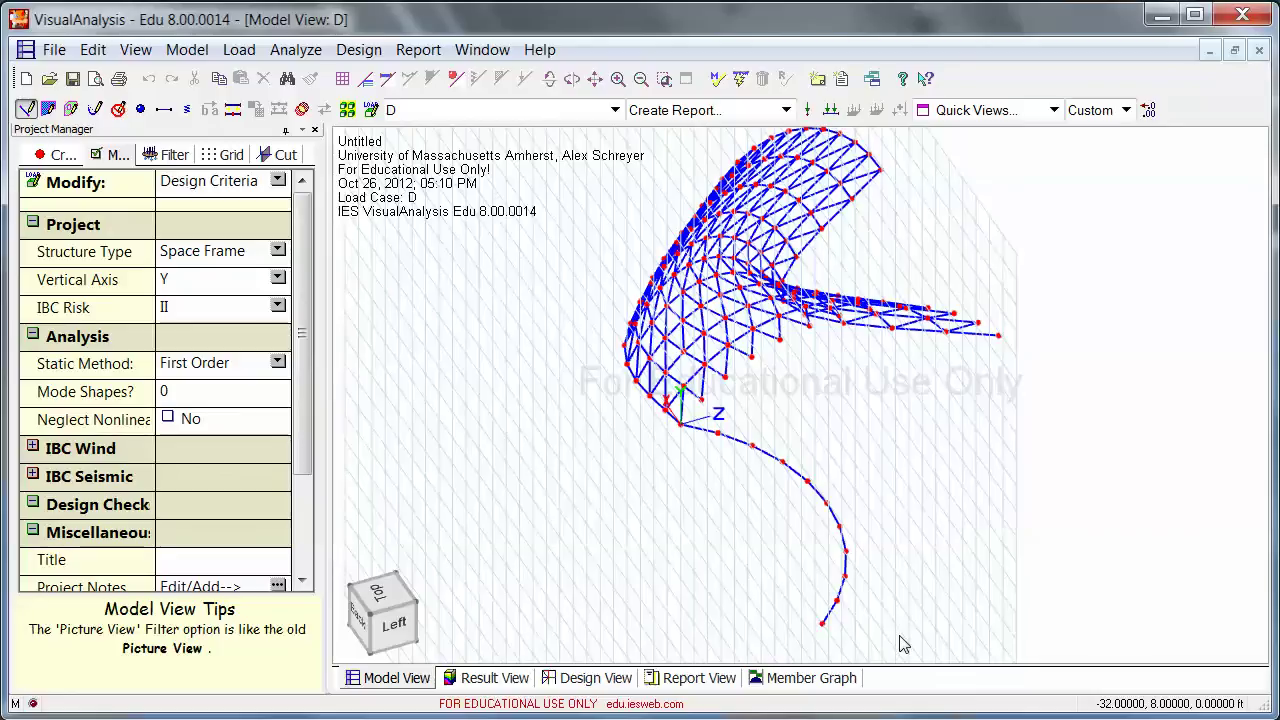
# Box-select the stray curved member chain at the corner and delete it.
pyautogui.moveTo(880, 632); pyautogui.dragTo(708, 428)
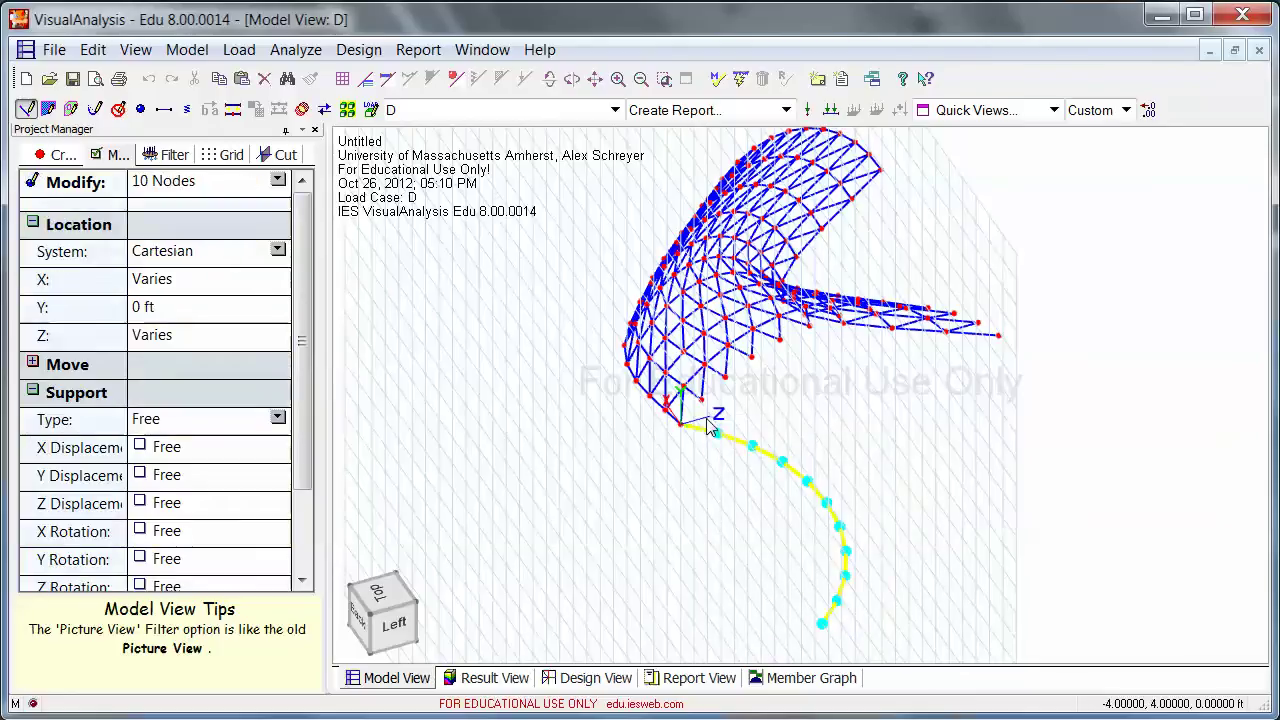
pyautogui.press('Delete')
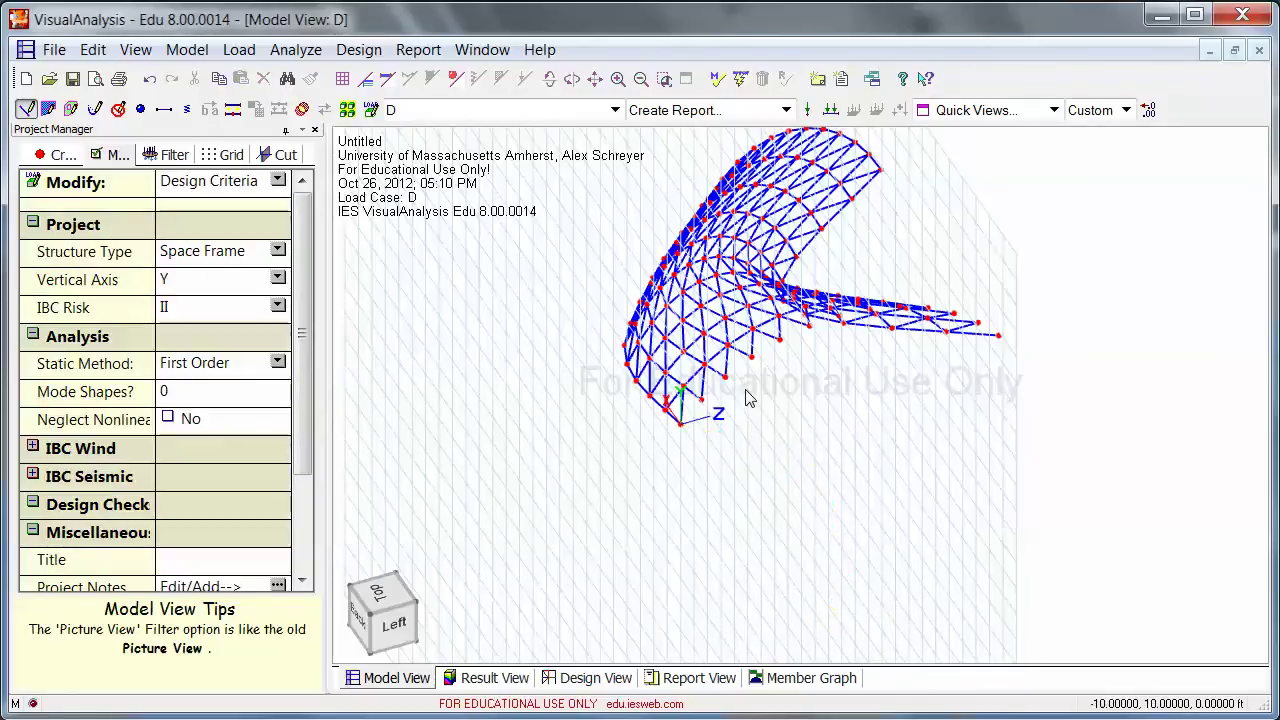
pyautogui.moveTo(968, 385); pyautogui.dragTo(529, 457, button='middle')
pyautogui.scroll(5, 937, 525)
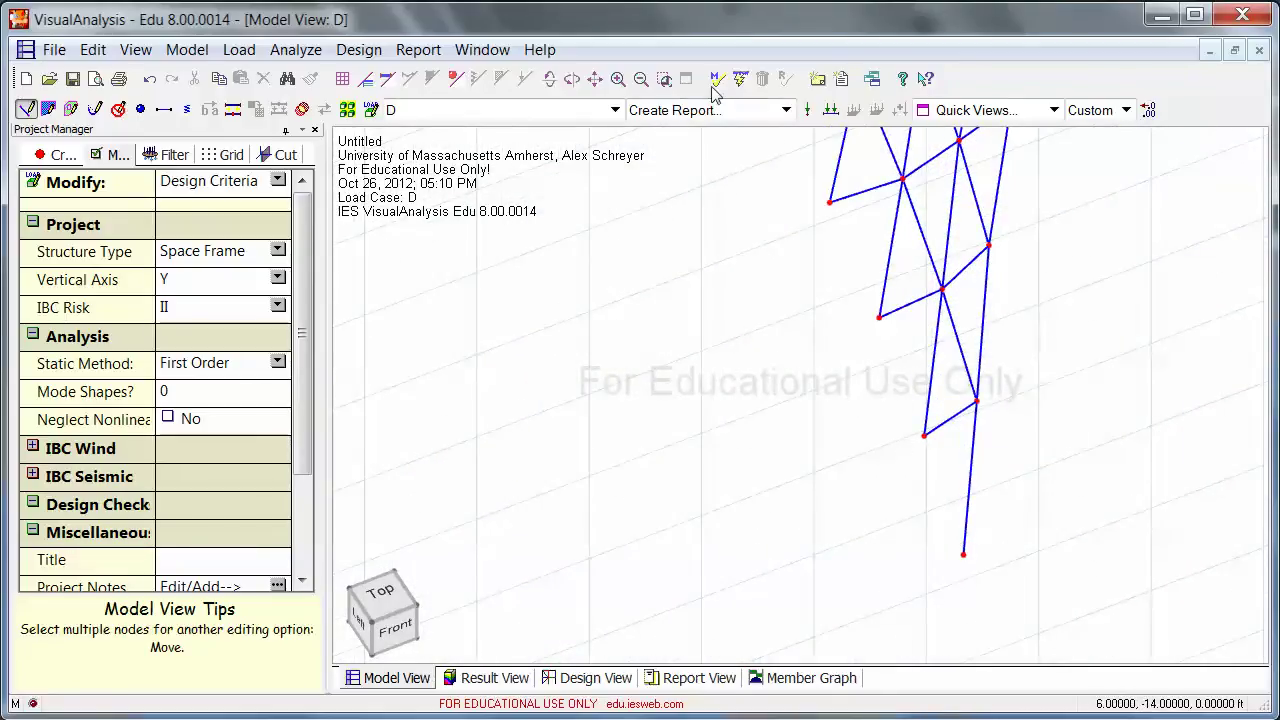
# Inspect a base-tip node and two members (W16x26, A992 steel), then deselect.
pyautogui.click(963, 555)
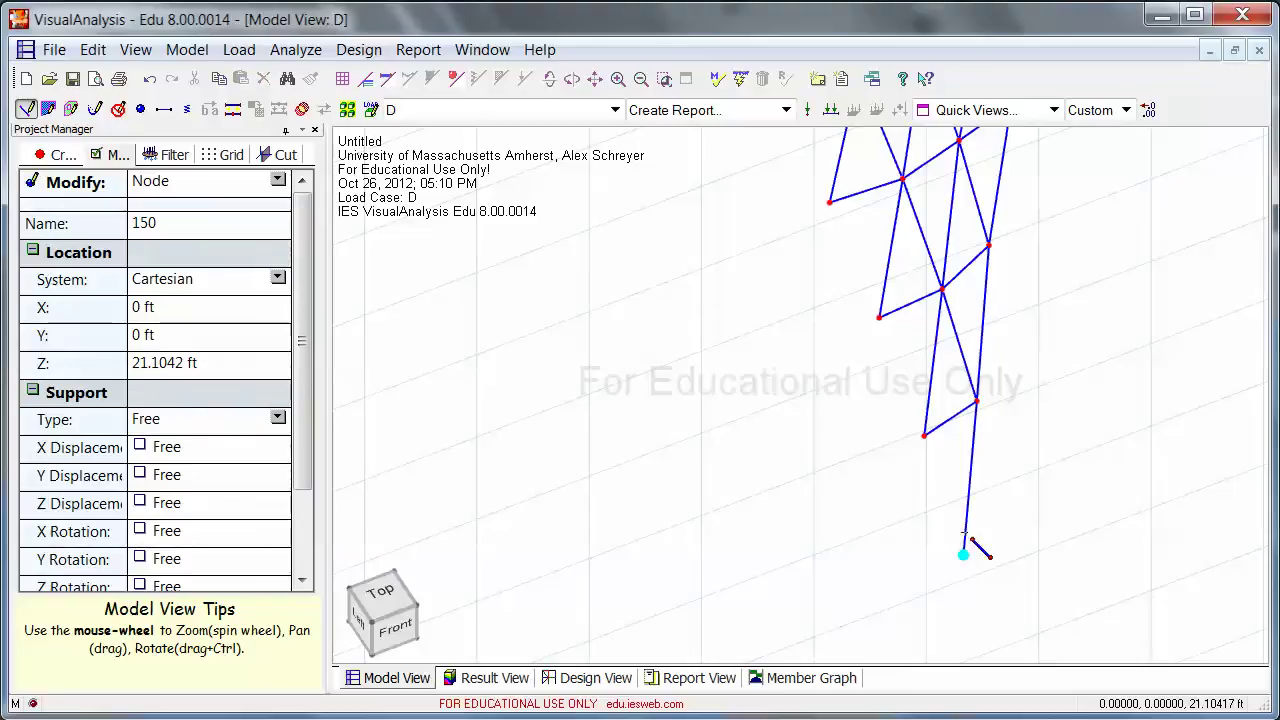
pyautogui.click(923, 444)
pyautogui.scroll(-5, 929, 443)
pyautogui.click(957, 388)
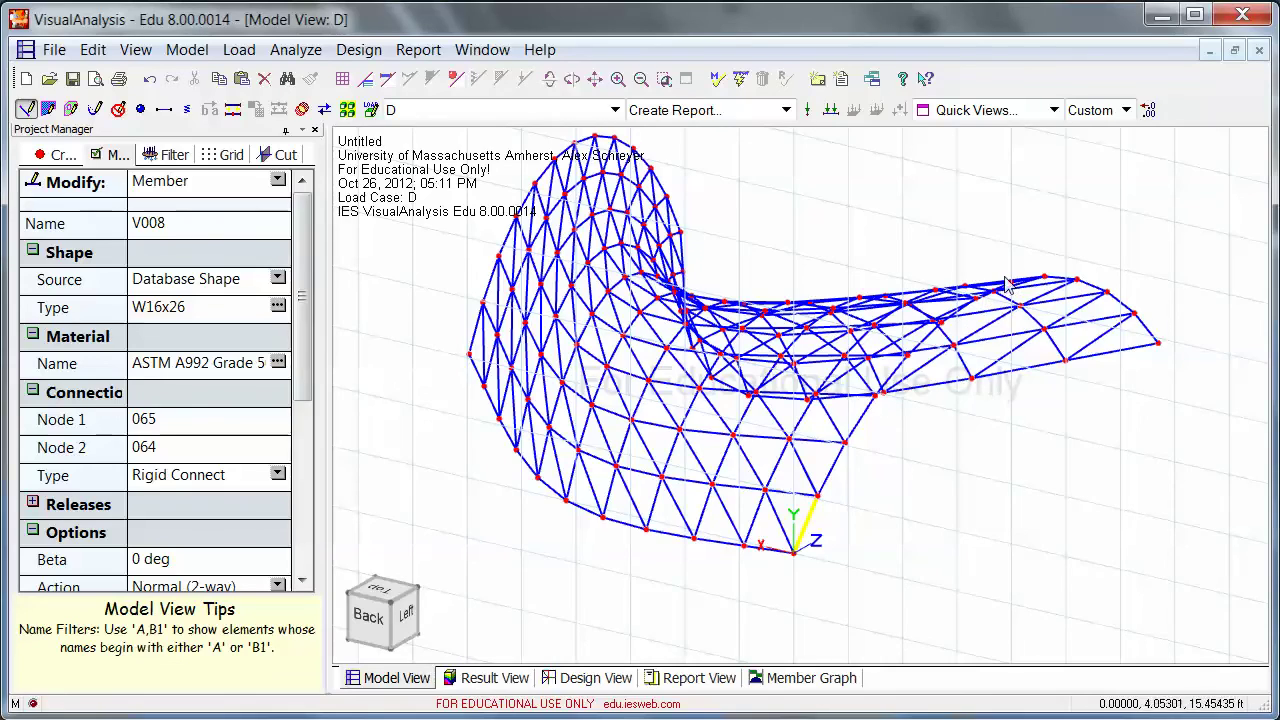
pyautogui.click(952, 487)
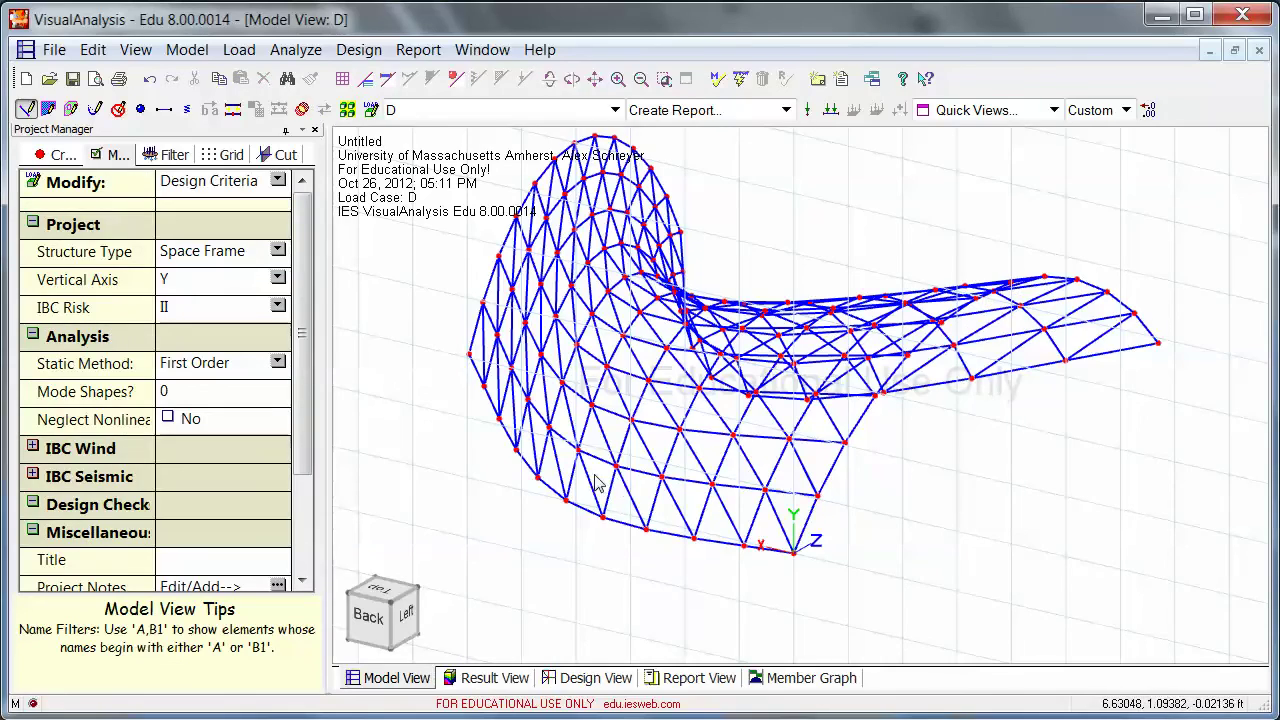
pyautogui.moveTo(622, 488); pyautogui.dragTo(533, 418, button='middle')
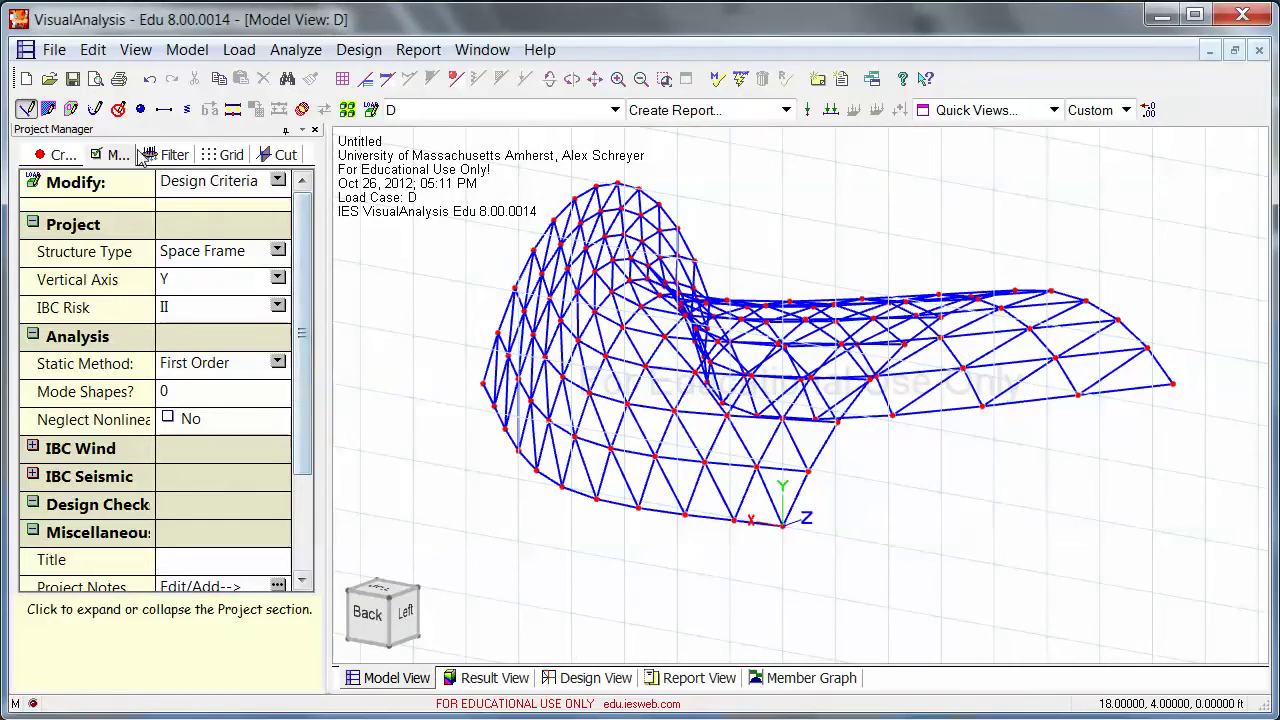
pyautogui.click(163, 155)
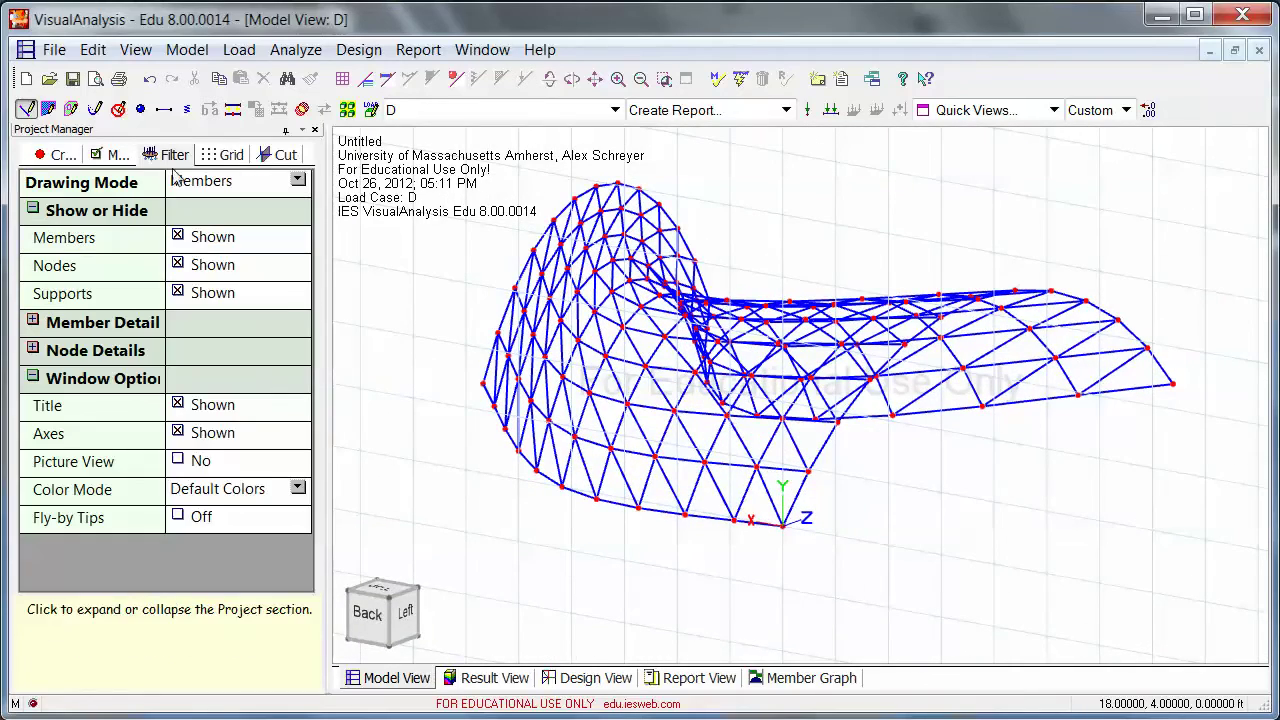
pyautogui.click(178, 461)
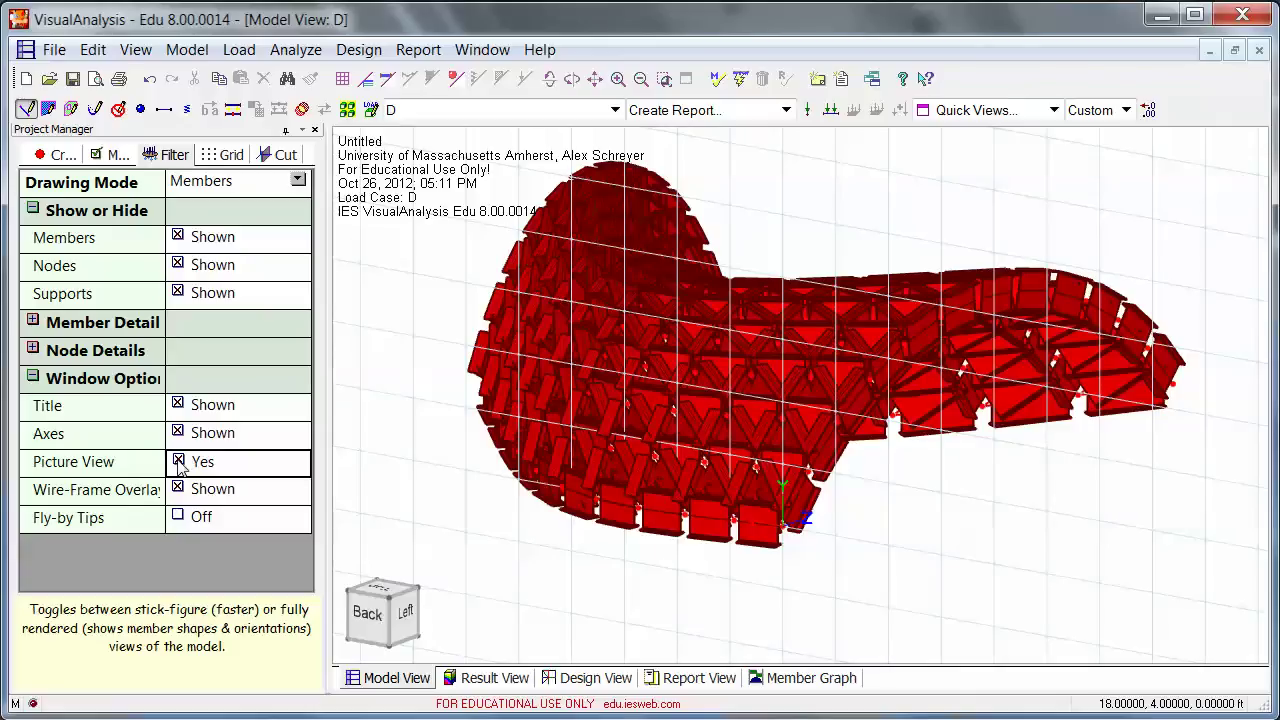
pyautogui.click(178, 461)
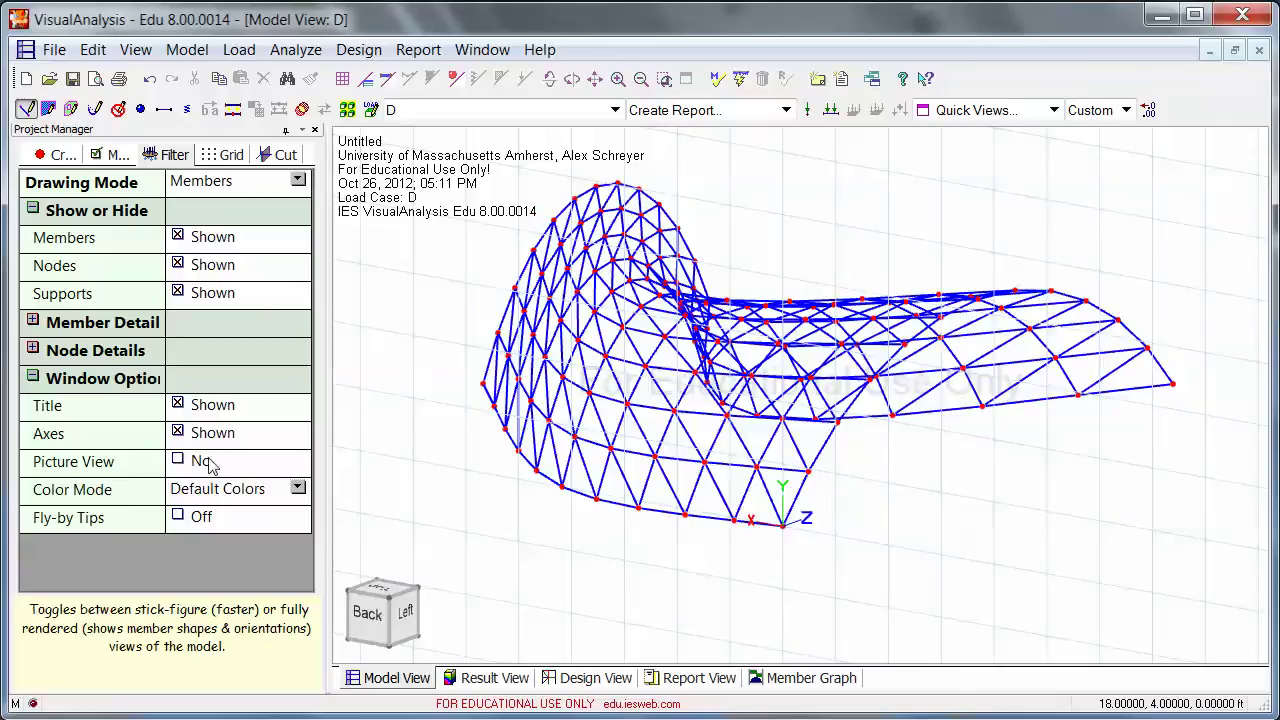
pyautogui.scroll(-3, 474, 435)
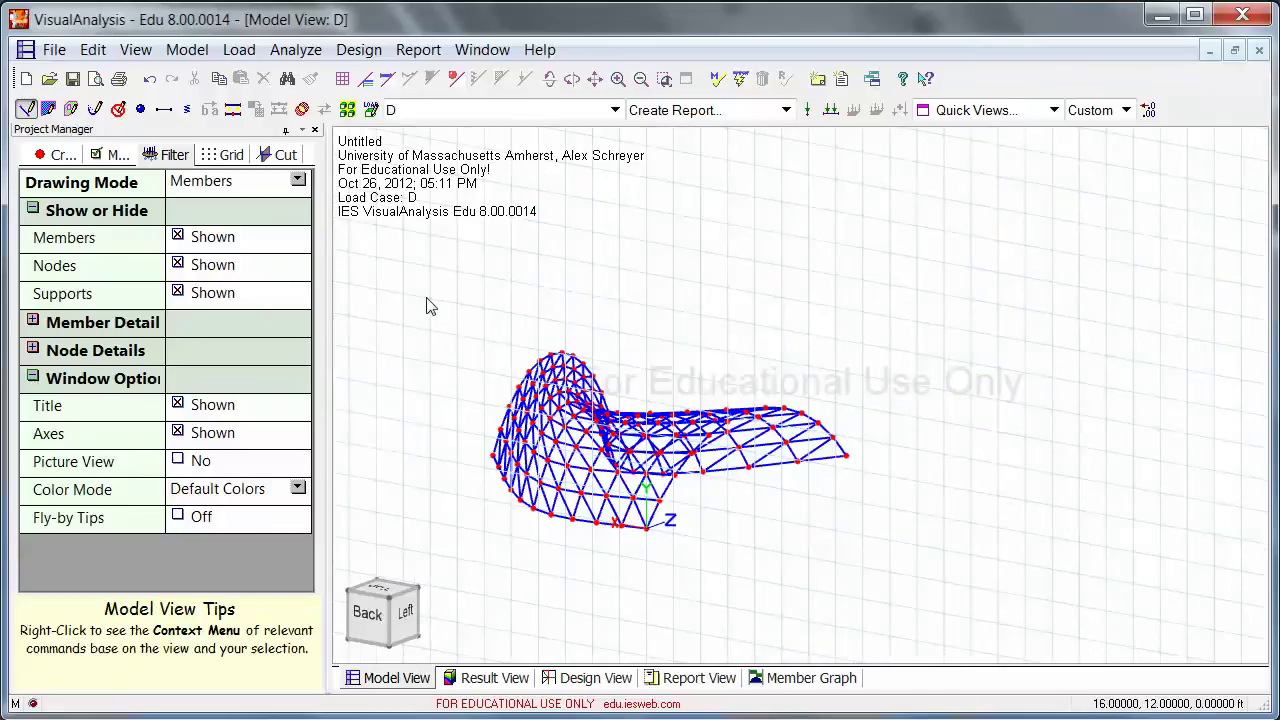
pyautogui.moveTo(421, 290); pyautogui.dragTo(945, 612)
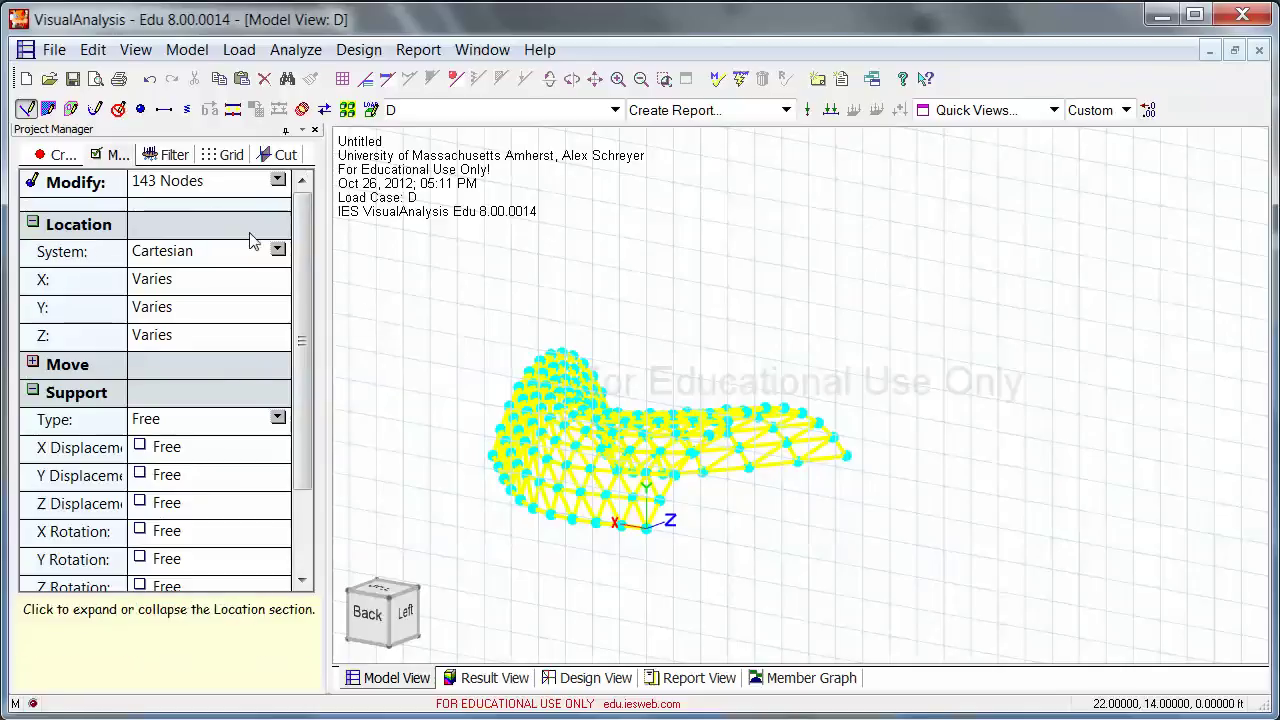
# Switch the Modify panel to edit Member properties for the selection.
pyautogui.click(170, 160)
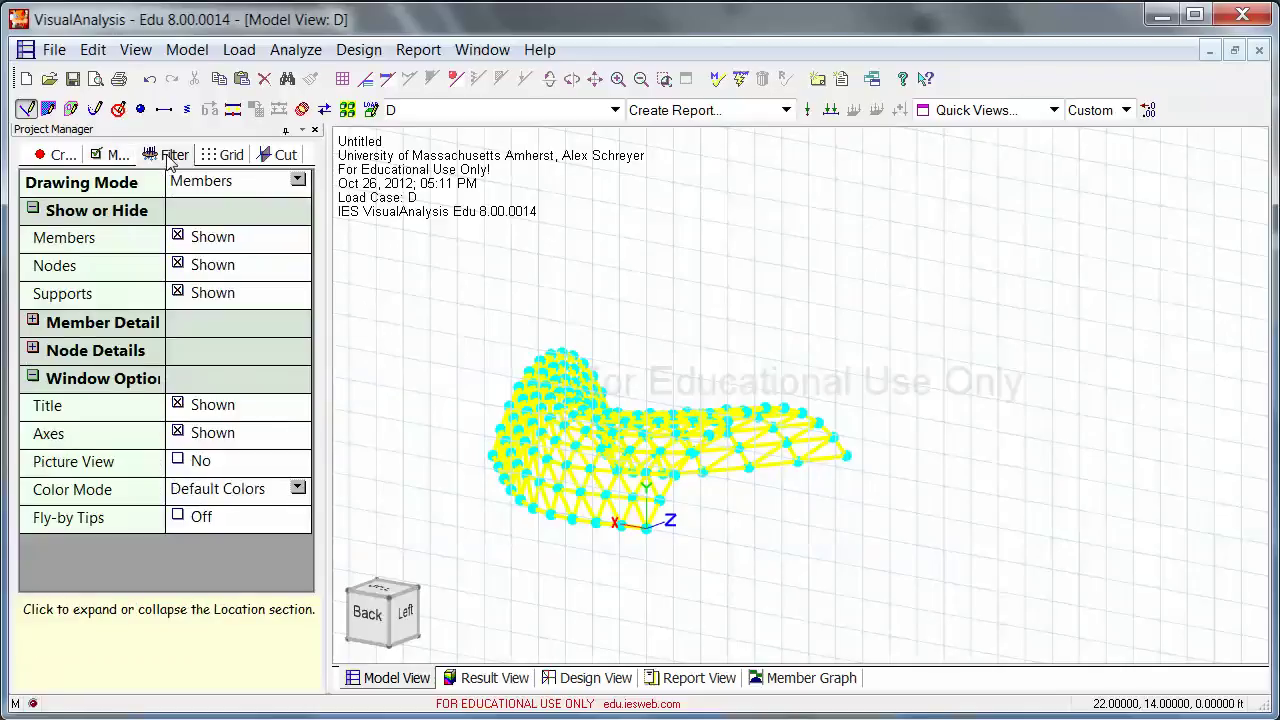
pyautogui.click(212, 188)
pyautogui.click(108, 154)
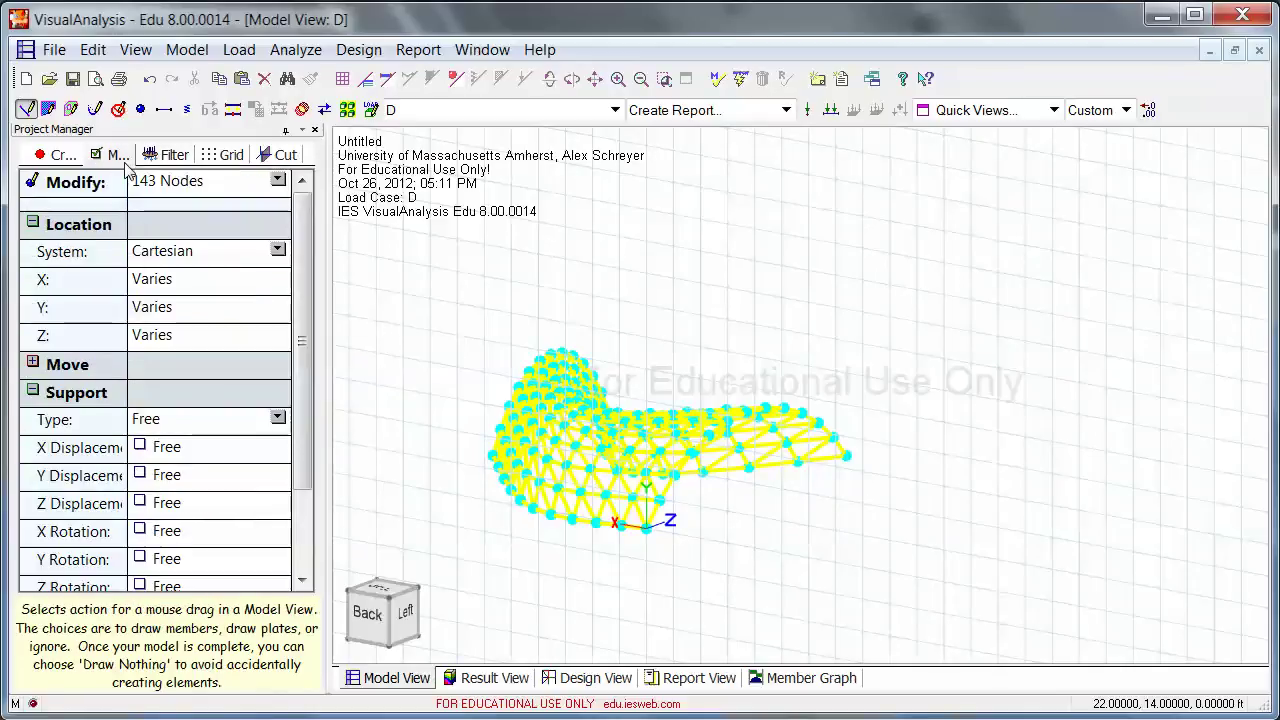
pyautogui.click(201, 190)
pyautogui.click(199, 234)
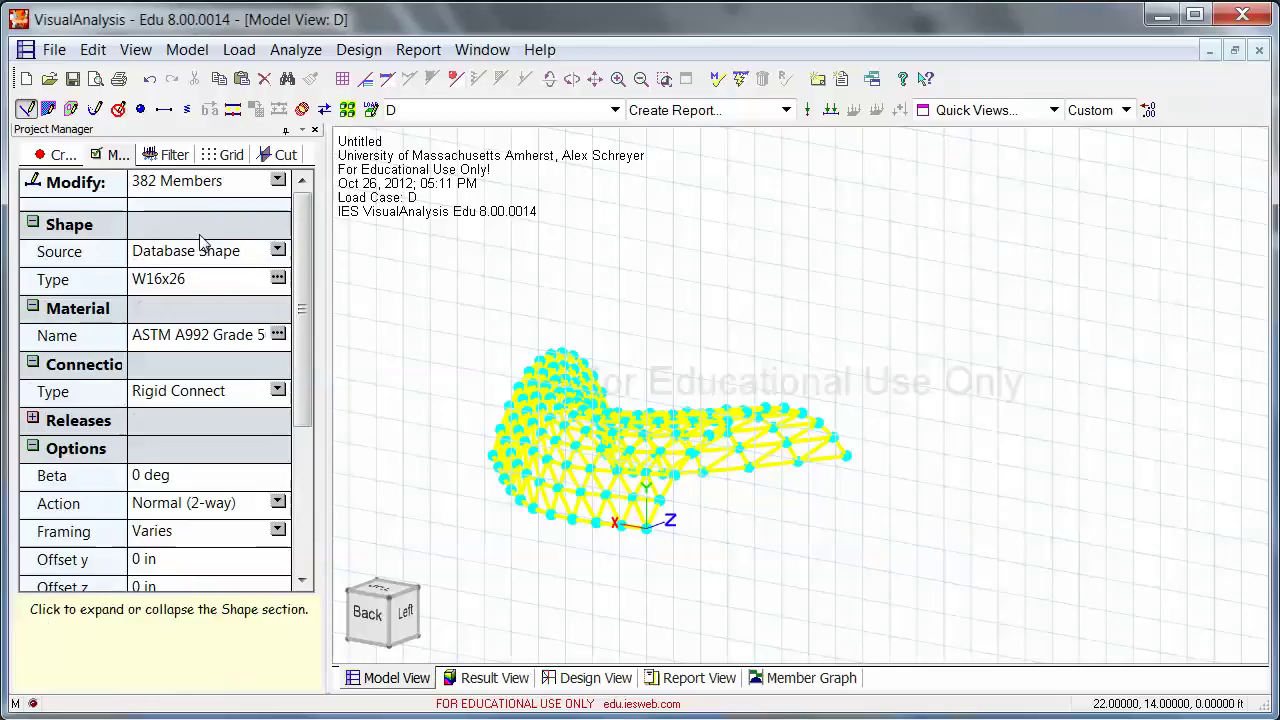
# Assign the AISC HSS Round HSS4x.220 section to all members and deselect.
pyautogui.click(278, 279)
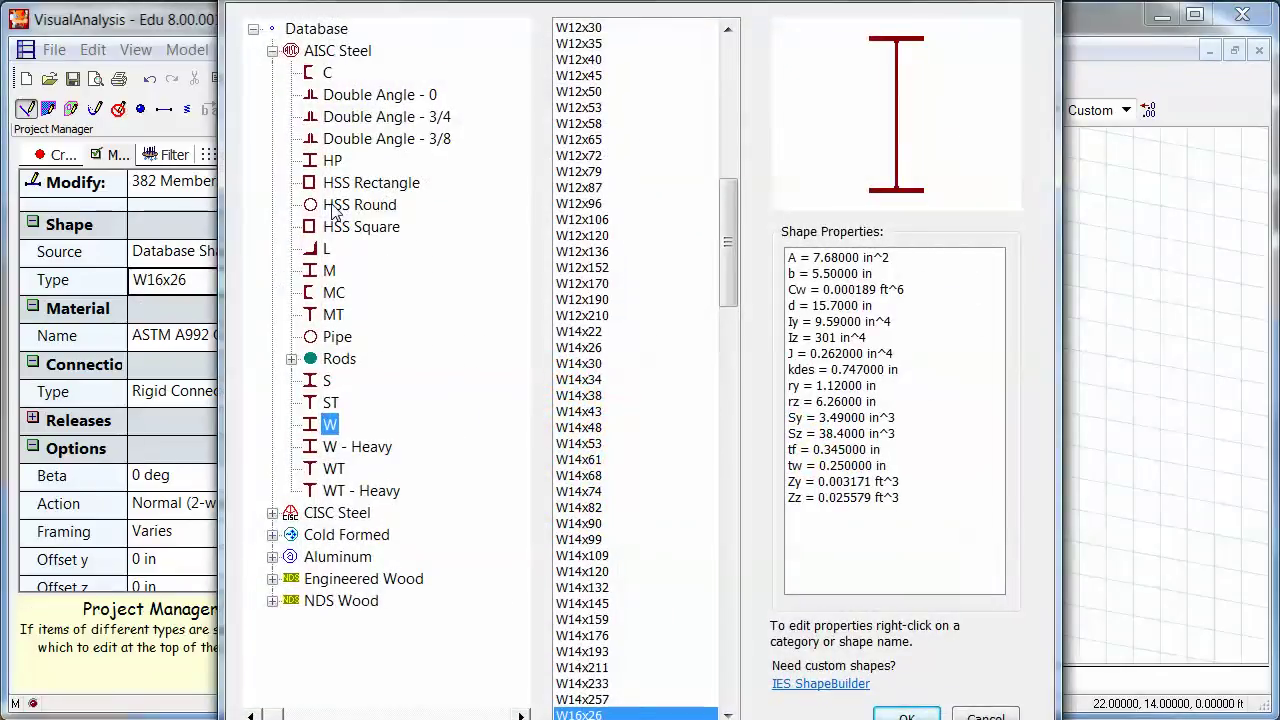
pyautogui.click(336, 207)
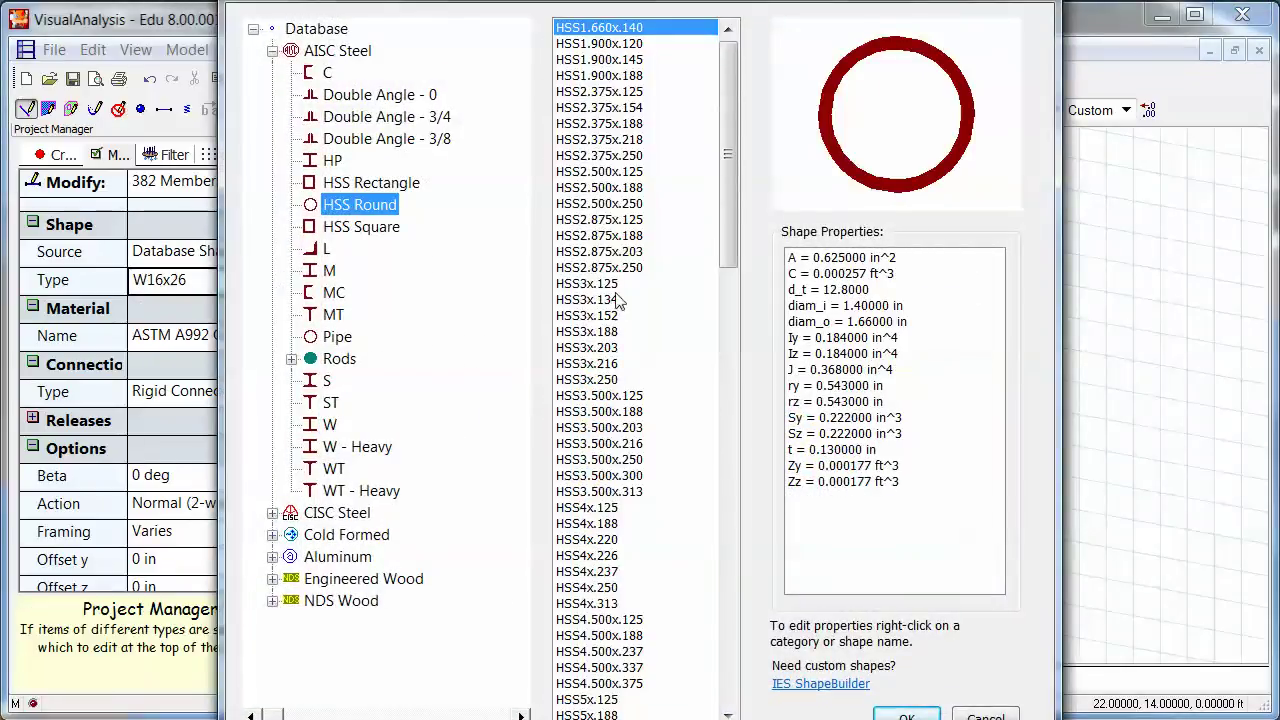
pyautogui.click(587, 509)
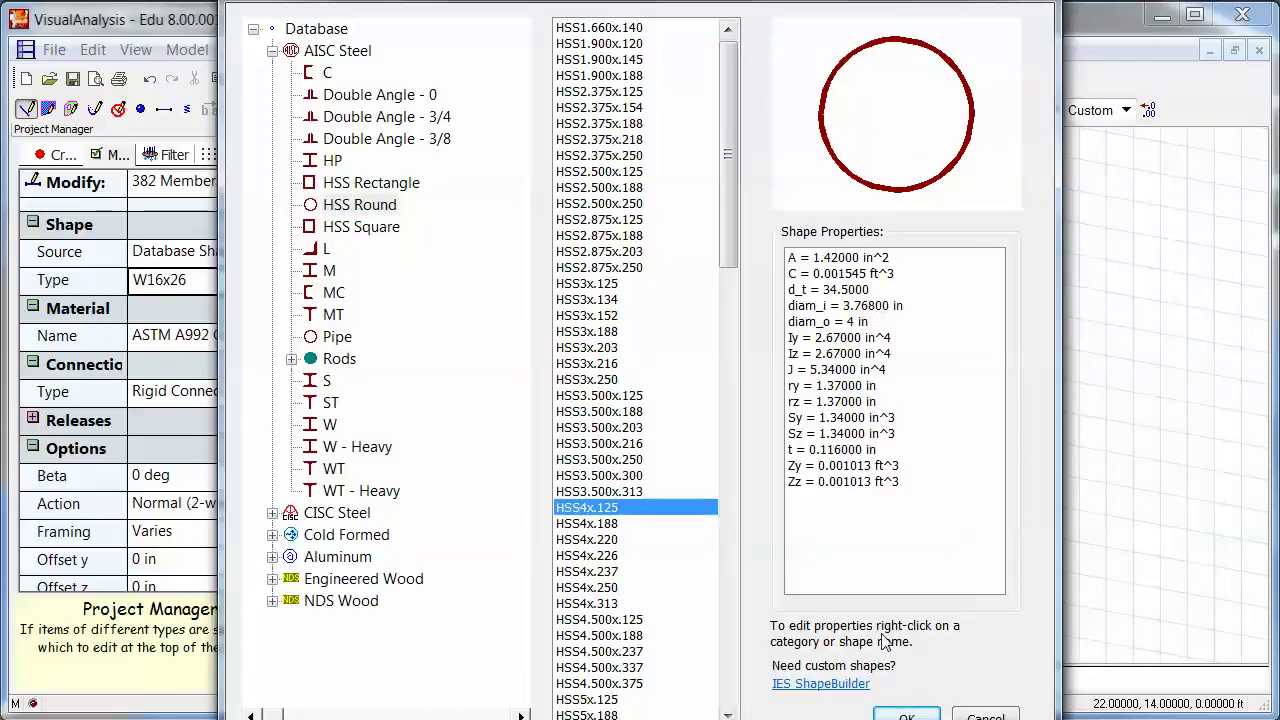
pyautogui.click(587, 540)
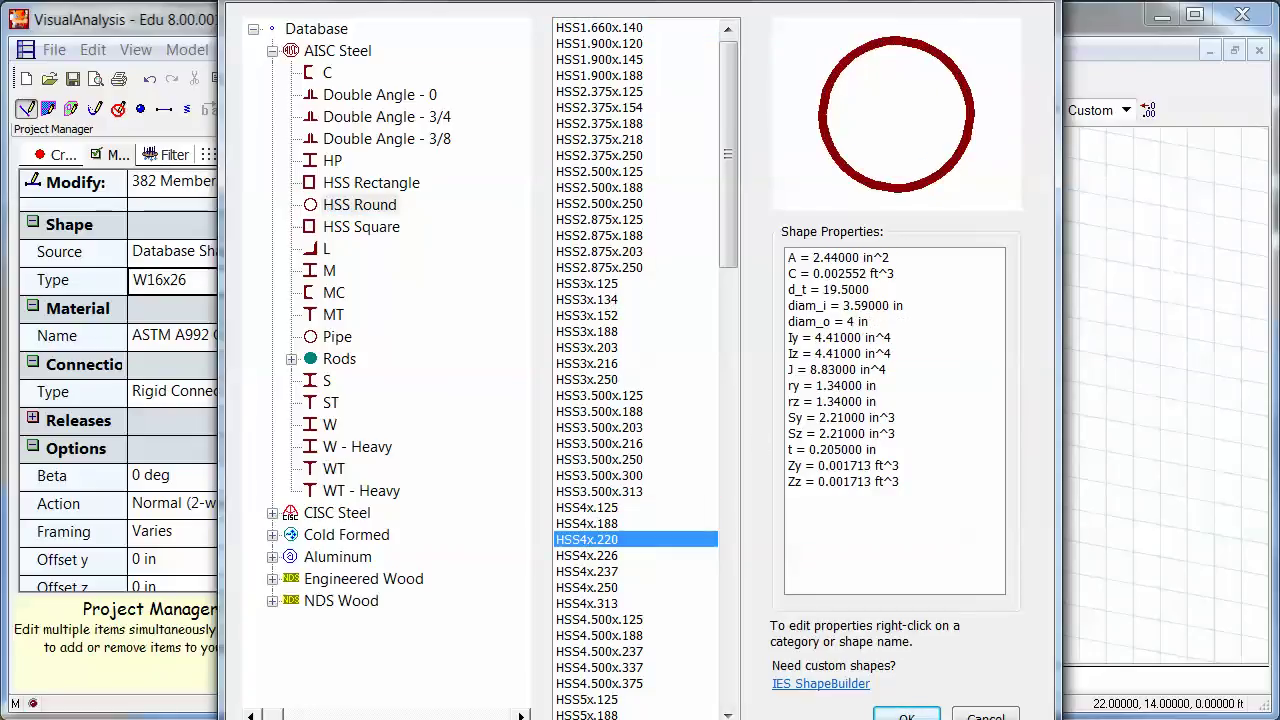
pyautogui.moveTo(713, 10); pyautogui.dragTo(603, 0)
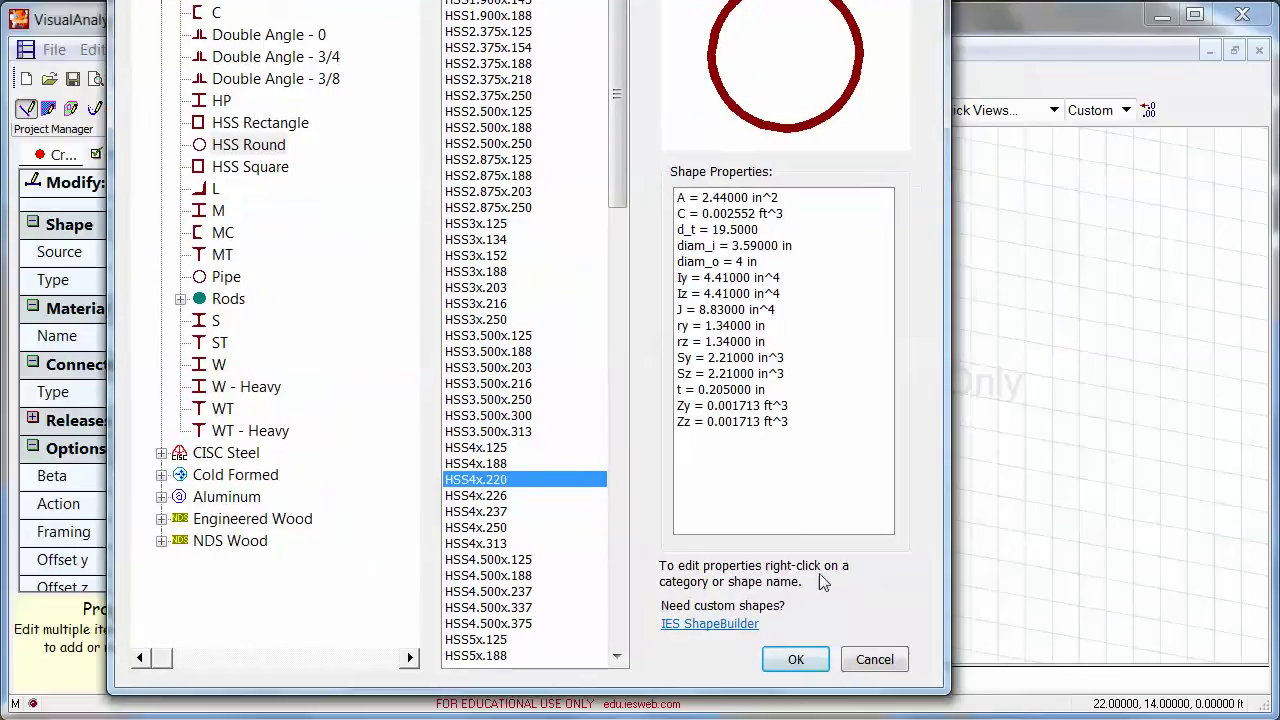
pyautogui.click(815, 640)
pyautogui.click(663, 329)
pyautogui.moveTo(663, 329); pyautogui.dragTo(406, 506, button='middle')
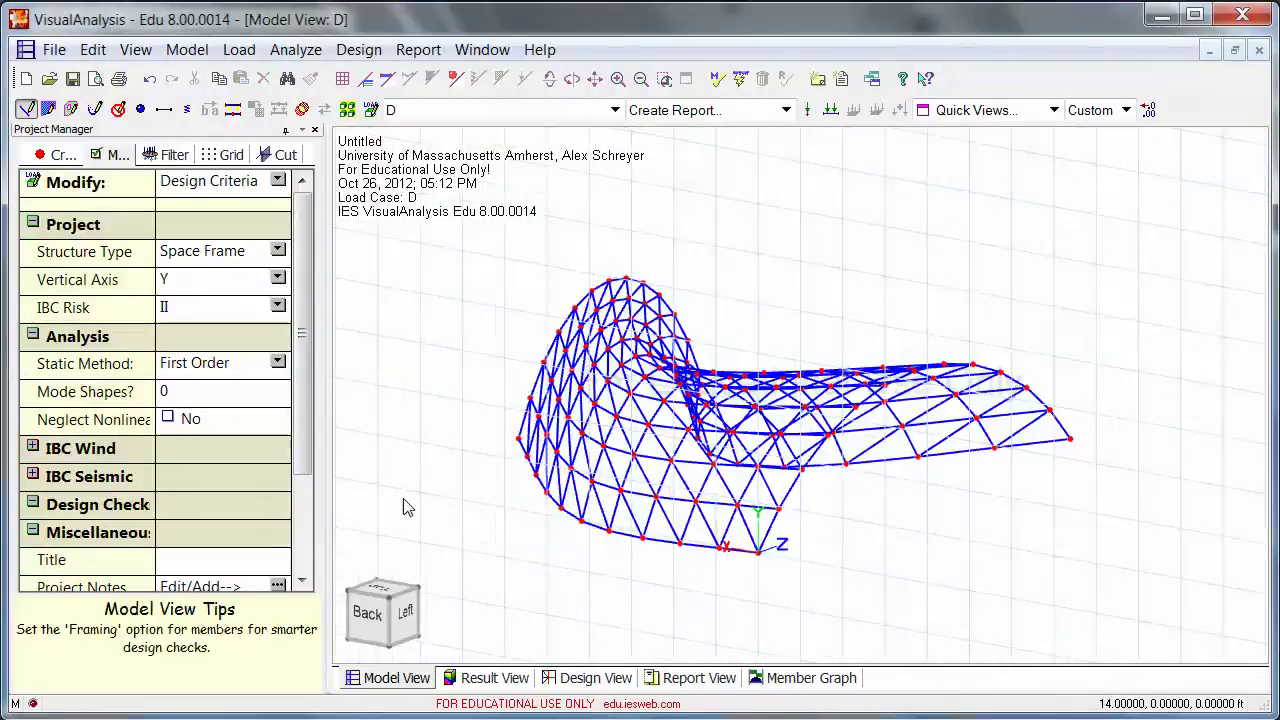
pyautogui.click(167, 157)
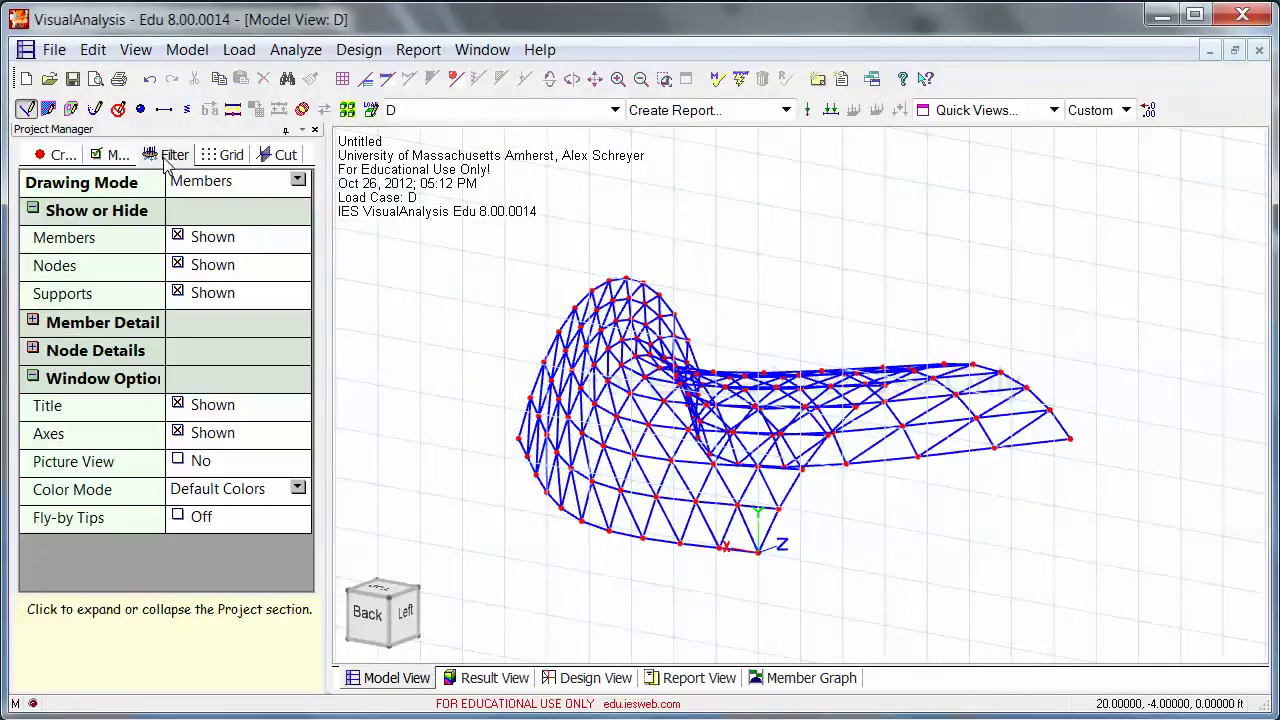
pyautogui.click(178, 461)
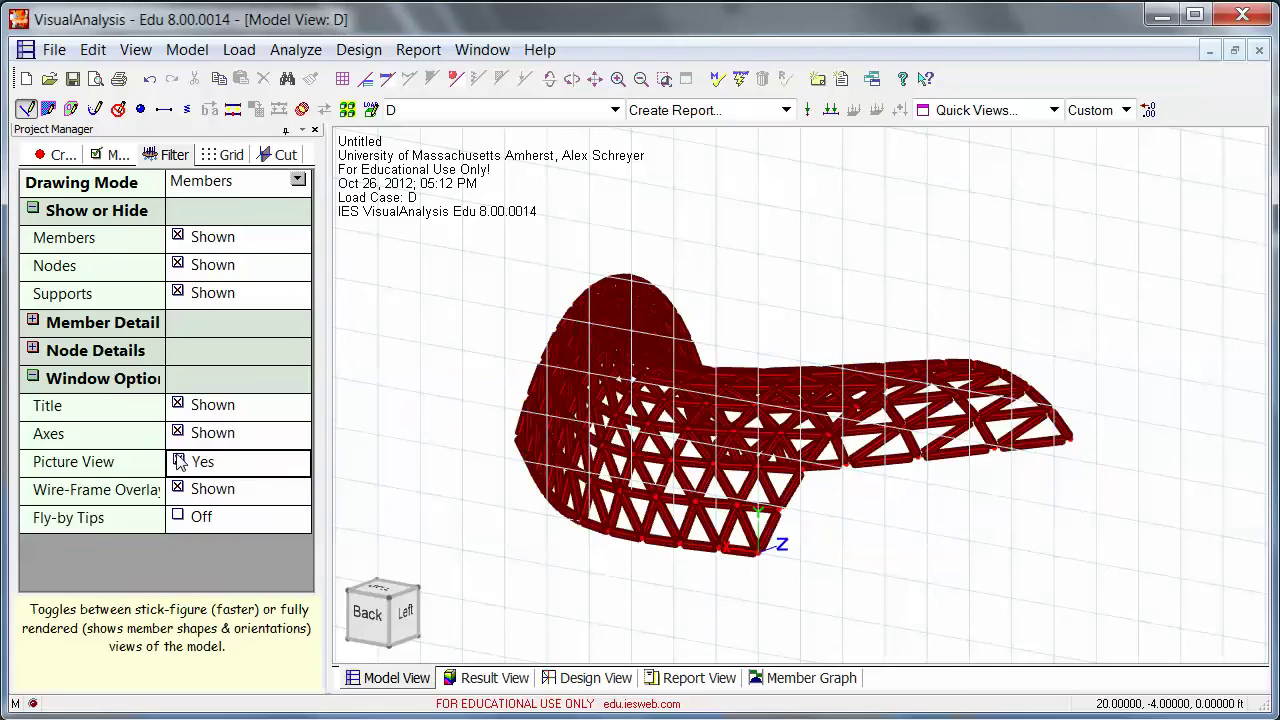
pyautogui.scroll(5, 731, 500)
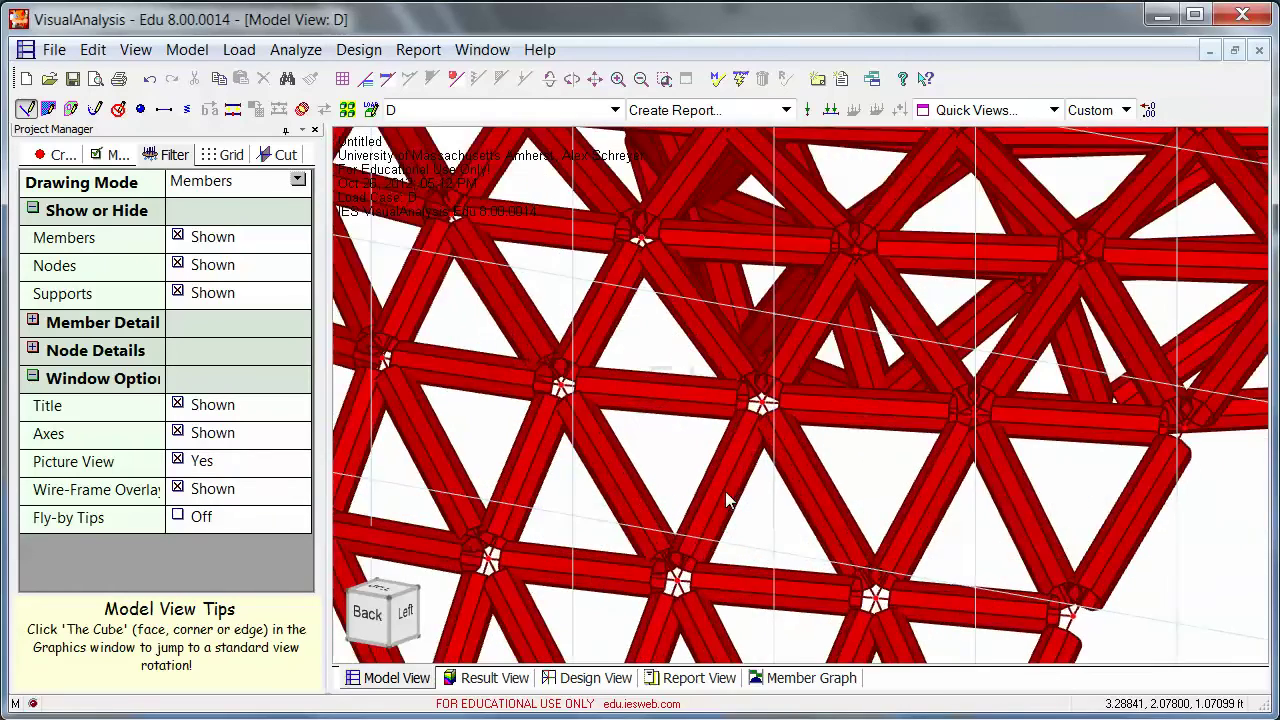
pyautogui.scroll(-8, 731, 500)
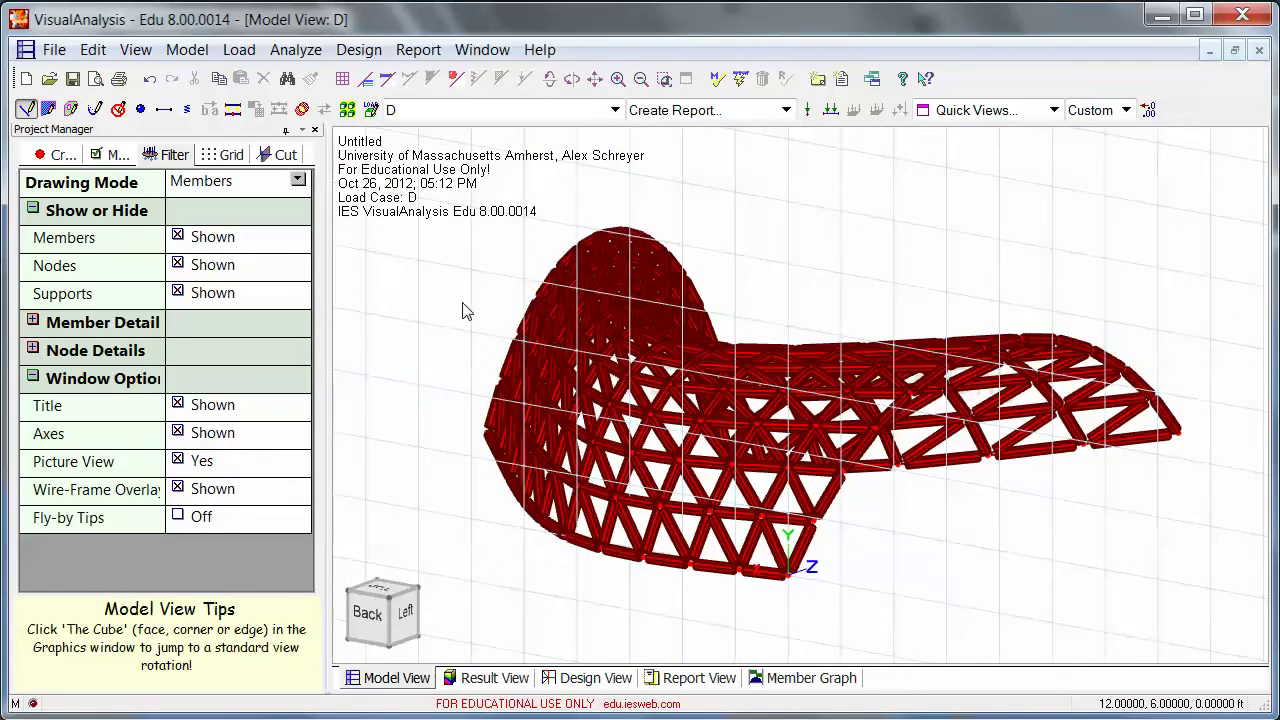
pyautogui.click(178, 460)
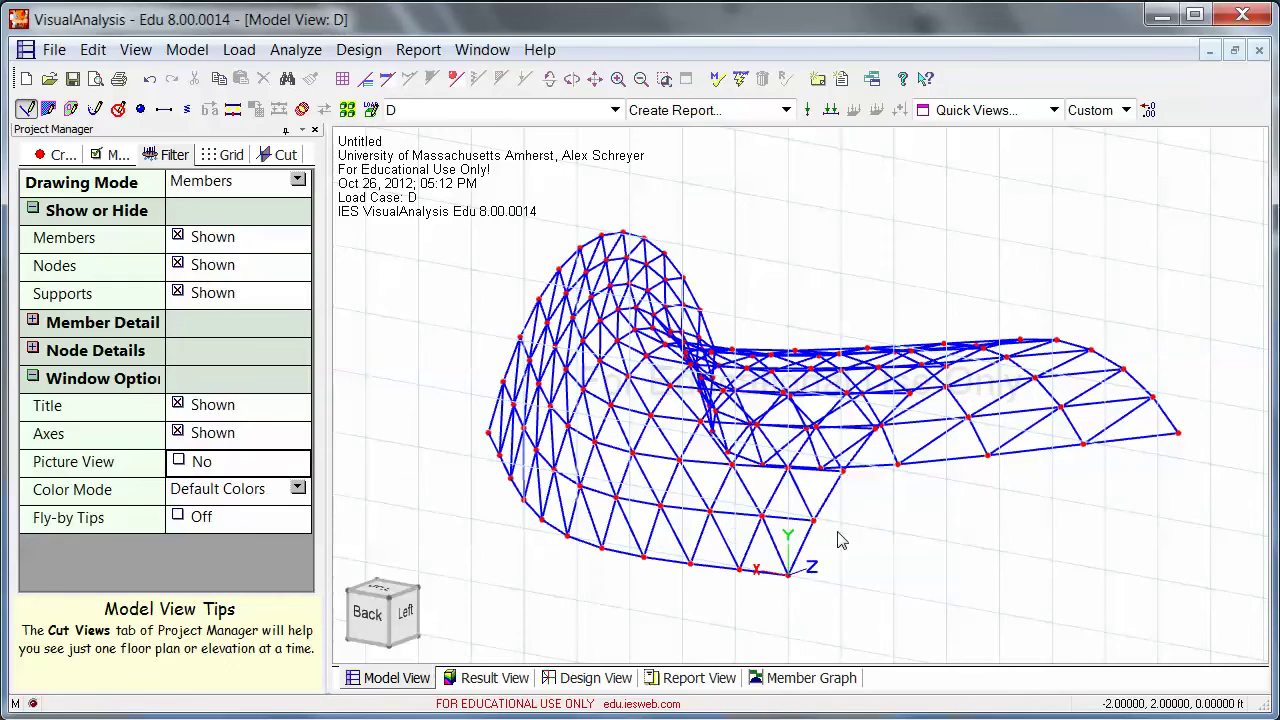
# From the left and back elevations, box-select the 22 bottom nodes, then return to isometric.
pyautogui.moveTo(920, 523); pyautogui.dragTo(806, 429, button='middle')
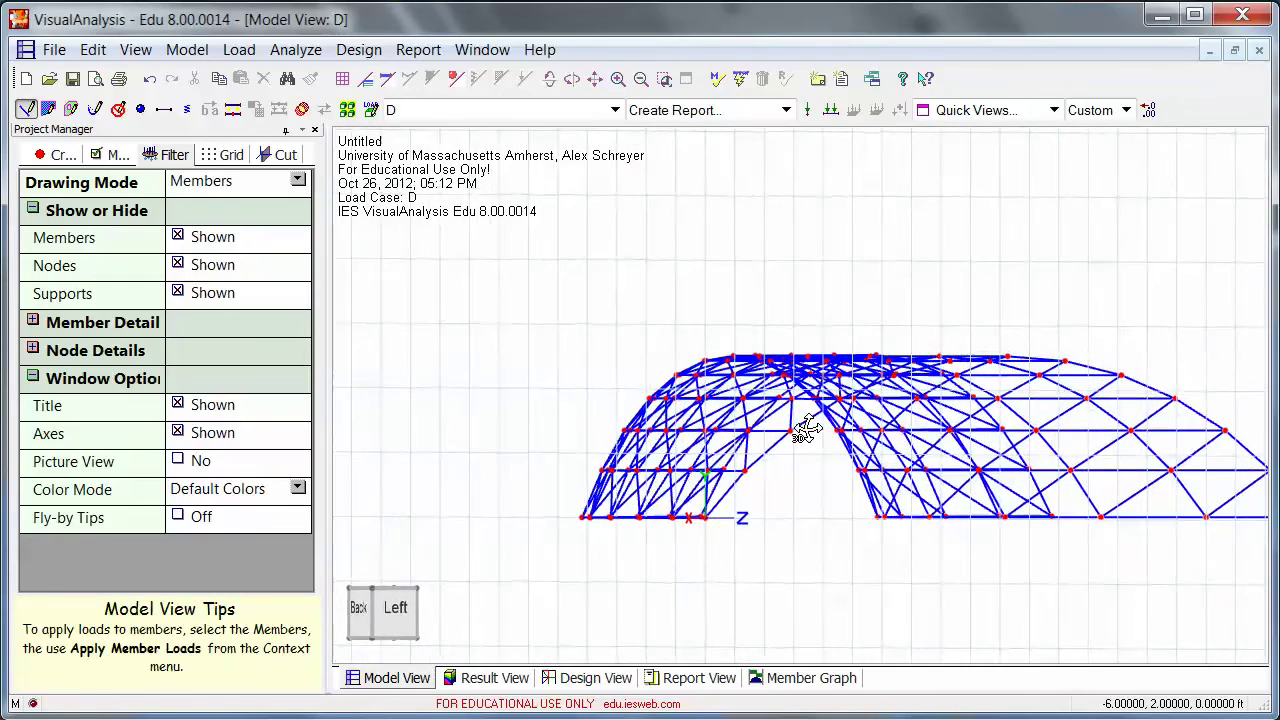
pyautogui.click(396, 608)
pyautogui.click(366, 617)
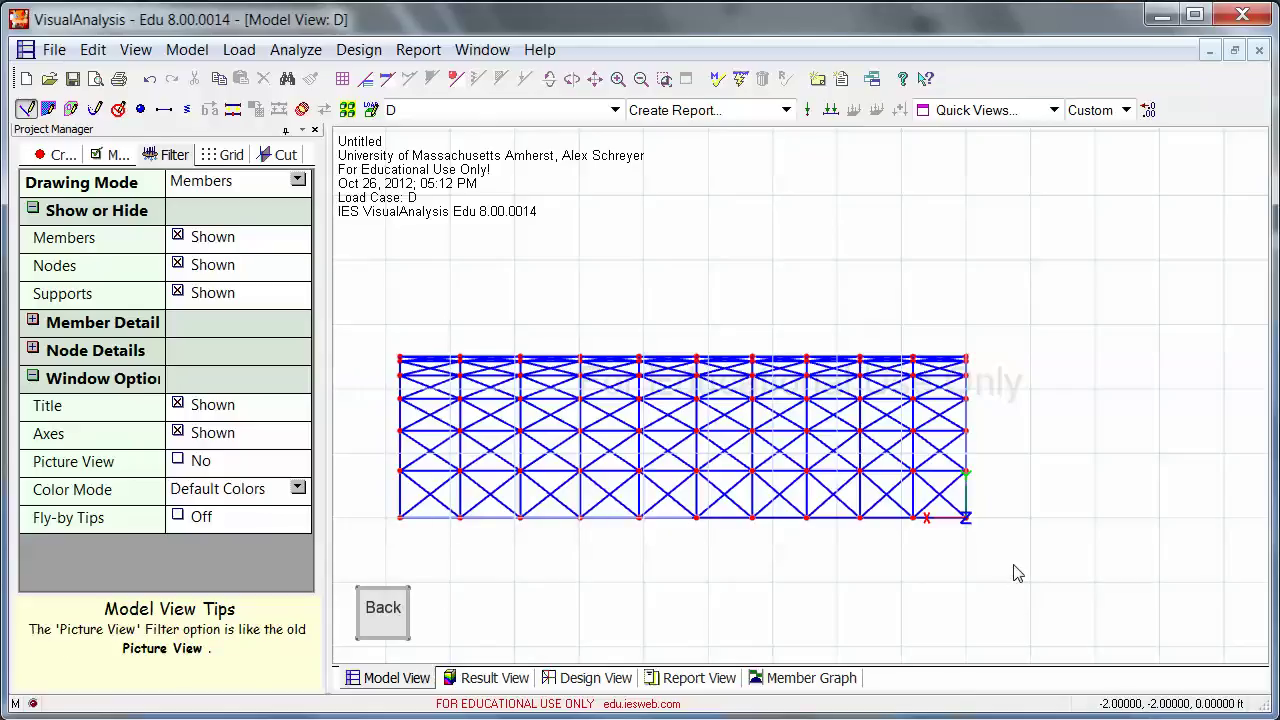
pyautogui.moveTo(946, 539); pyautogui.dragTo(378, 495)
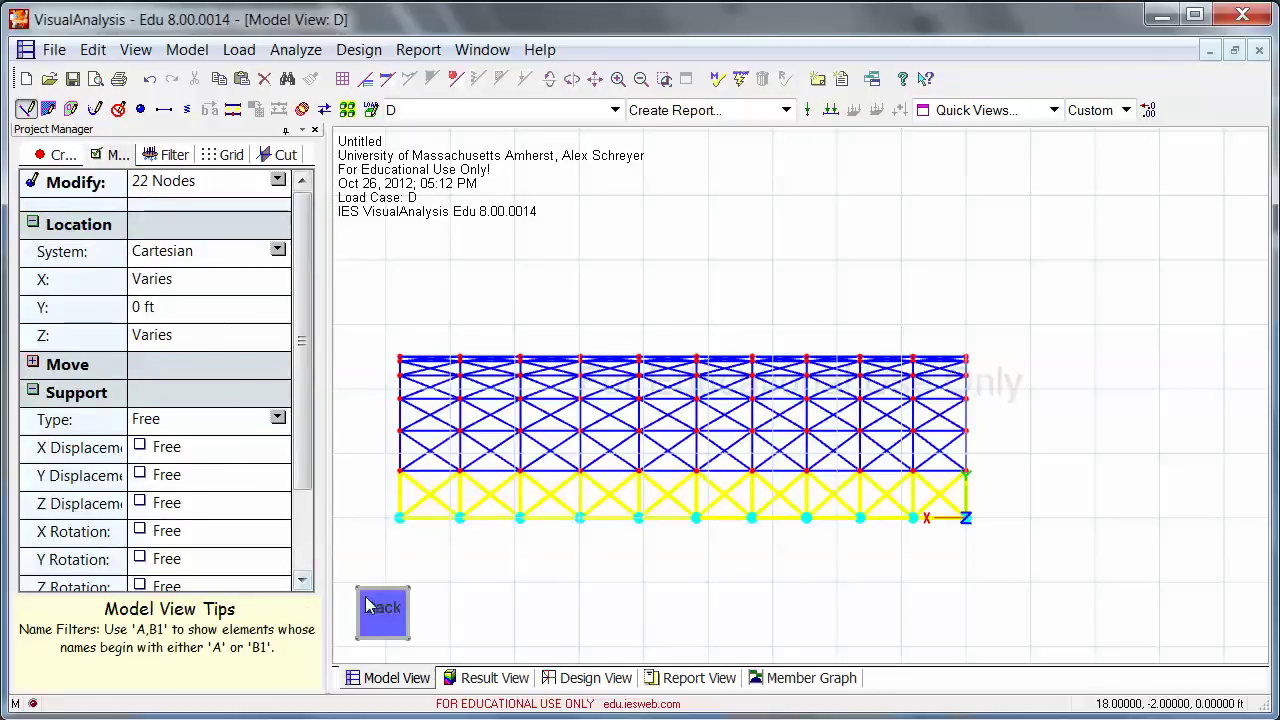
pyautogui.click(409, 588)
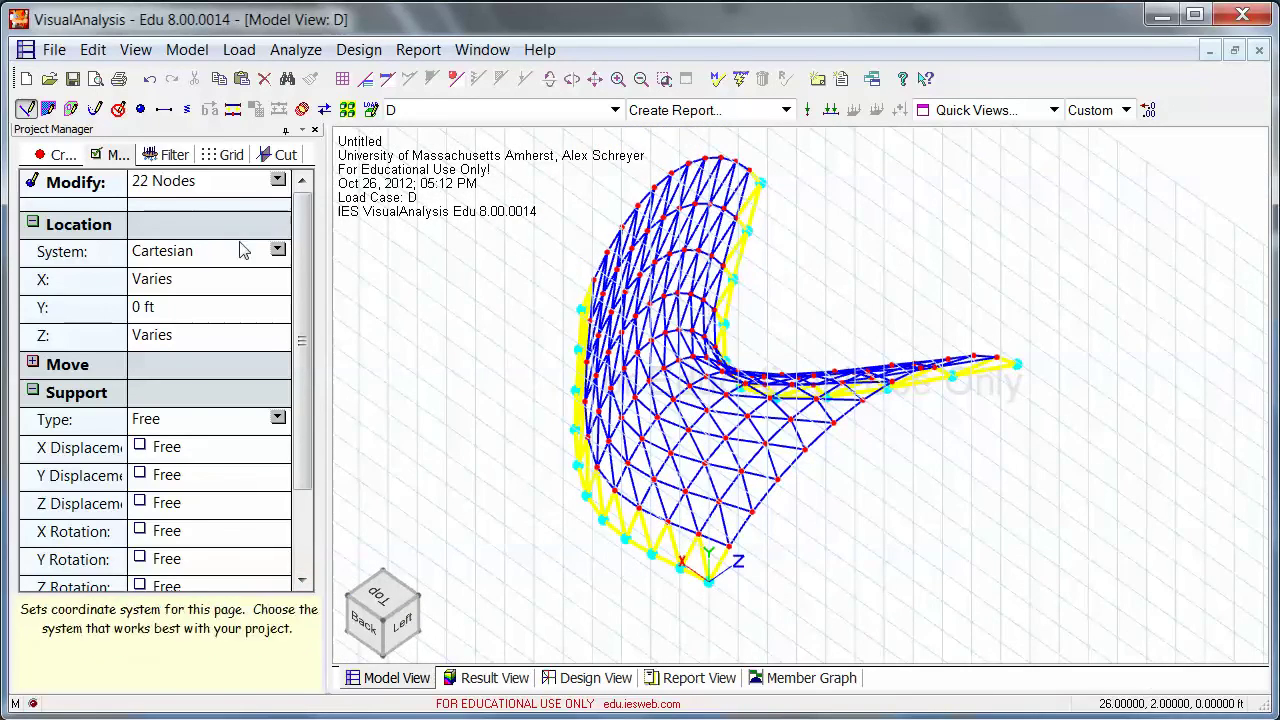
# Make the selected base nodes Pinned supports and deselect them.
pyautogui.click(277, 419)
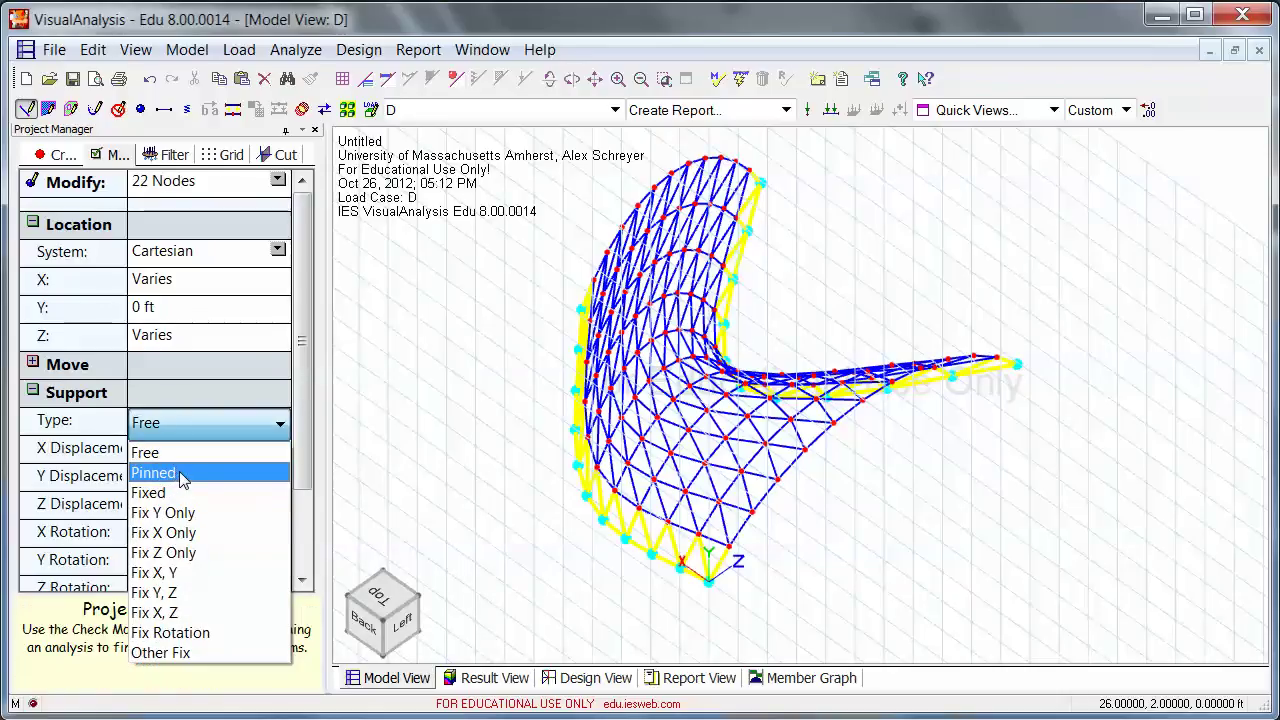
pyautogui.click(185, 473)
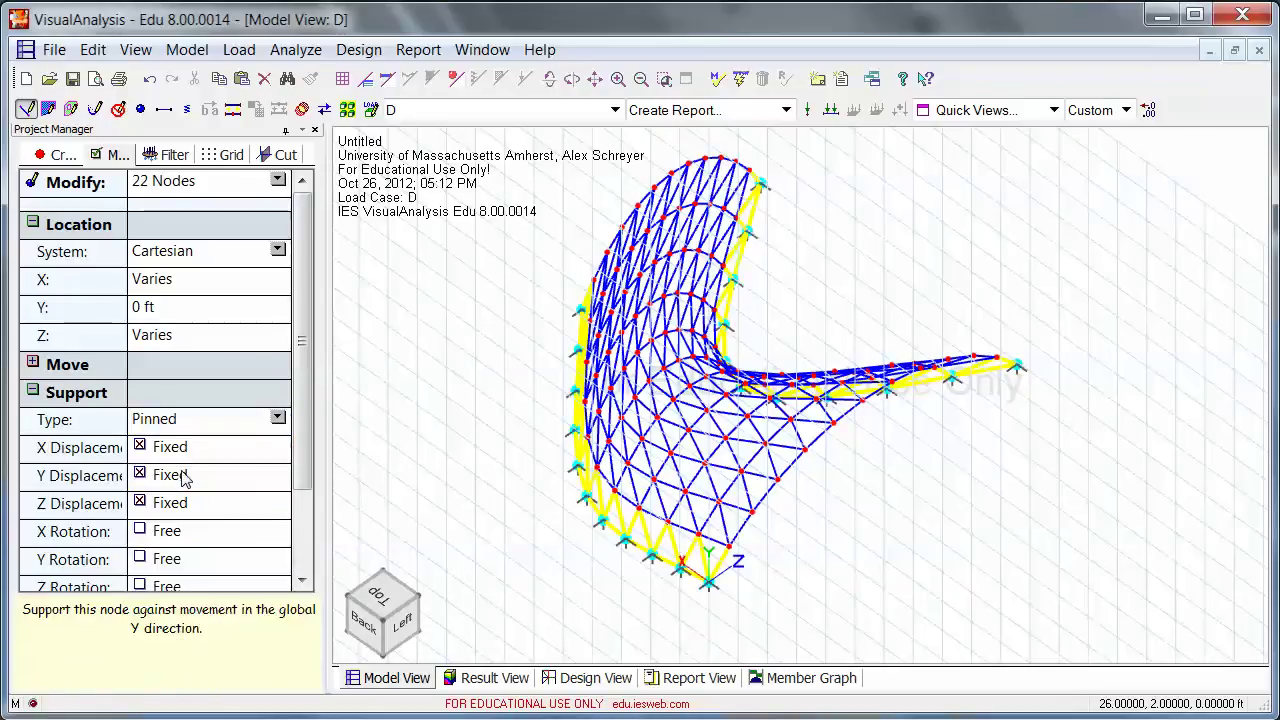
pyautogui.click(490, 417)
# Check the new supports from other angles and run Analyze Now.
pyautogui.moveTo(760, 545); pyautogui.dragTo(789, 393, button='middle')
pyautogui.scroll(4, 627, 505)
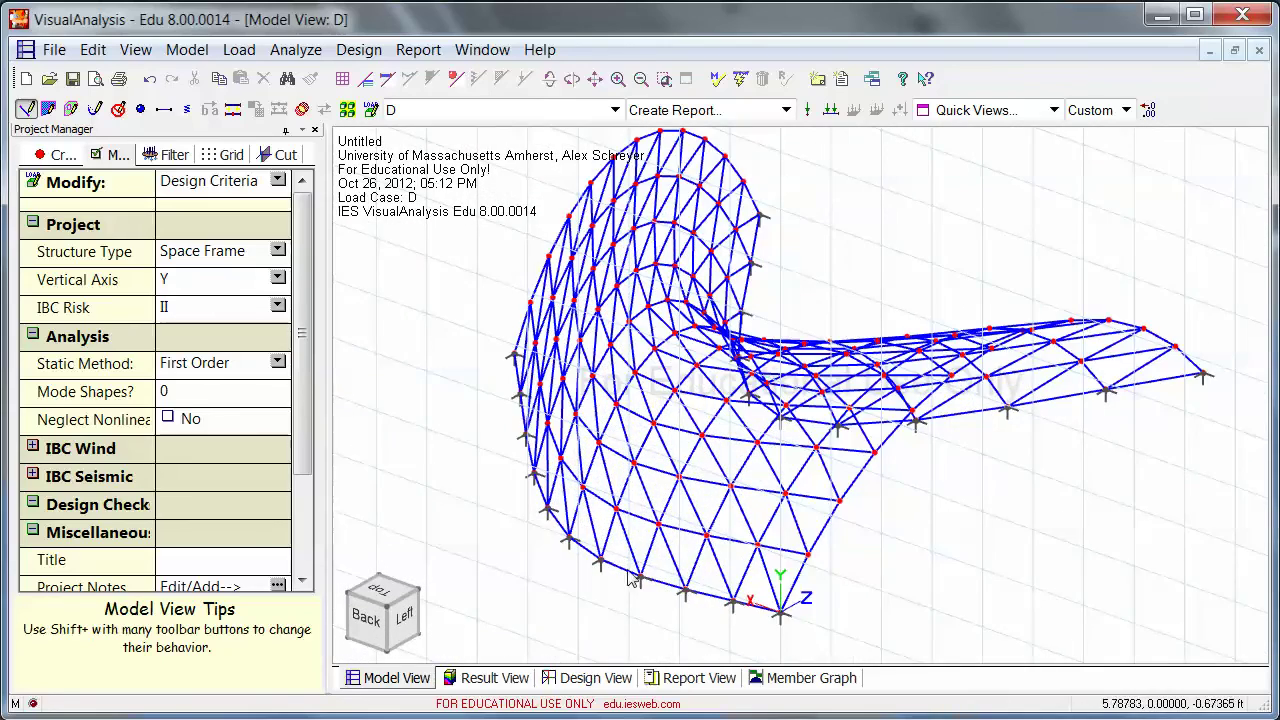
pyautogui.moveTo(520, 502); pyautogui.dragTo(806, 433, button='middle')
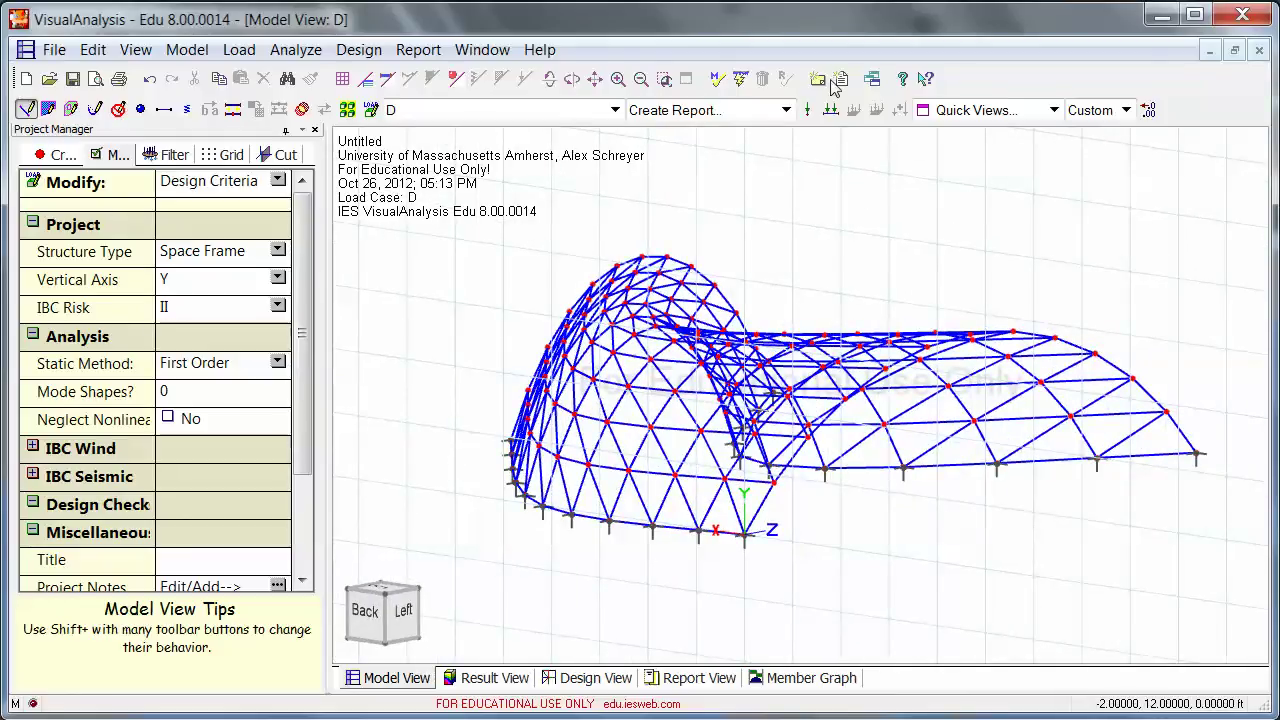
pyautogui.click(740, 78)
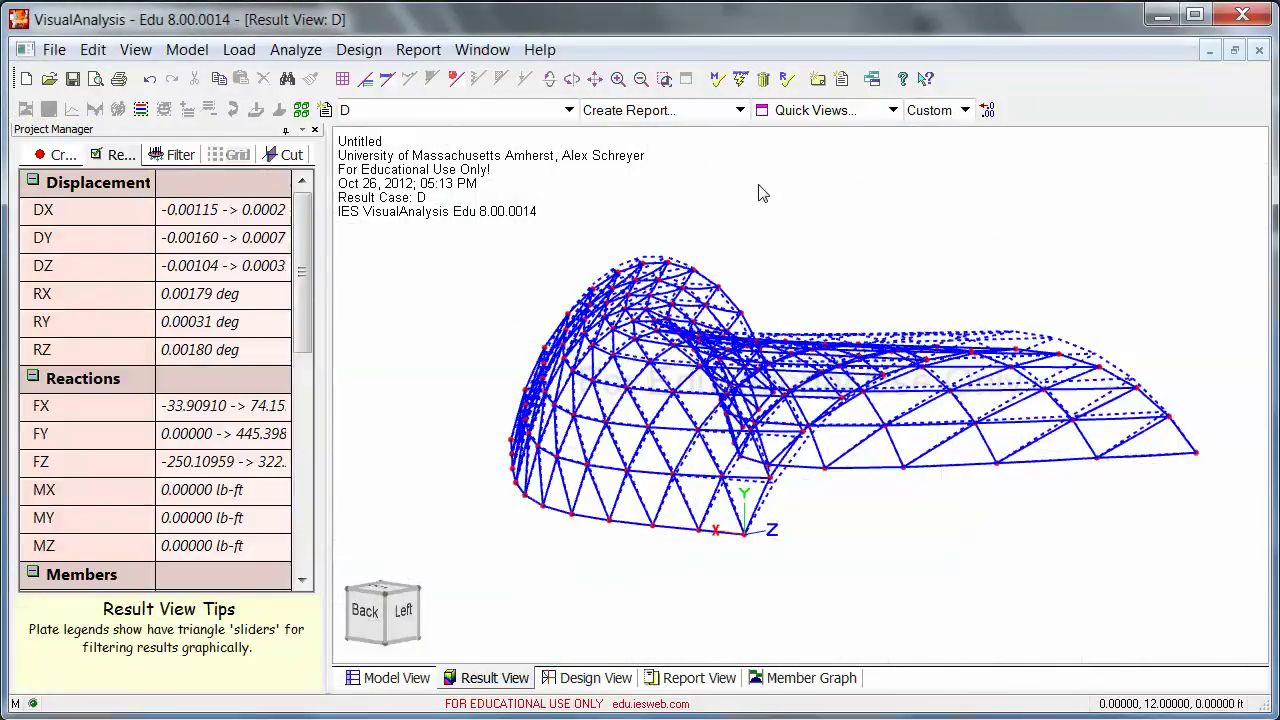